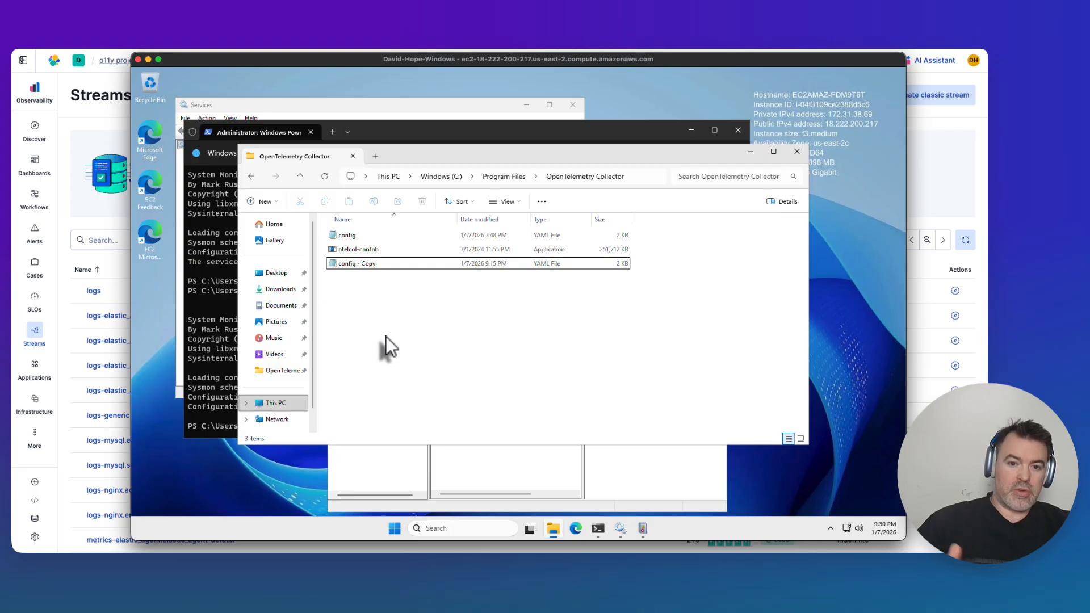
Open the config - Copy YAML file and review its receivers, processors, exporters and logs pipeline.
{"action": "double_click", "coordinate": [390, 264]}
{"action": "scroll", "coordinate": [361, 334], "scroll_direction": "down", "scroll_amount": 8}
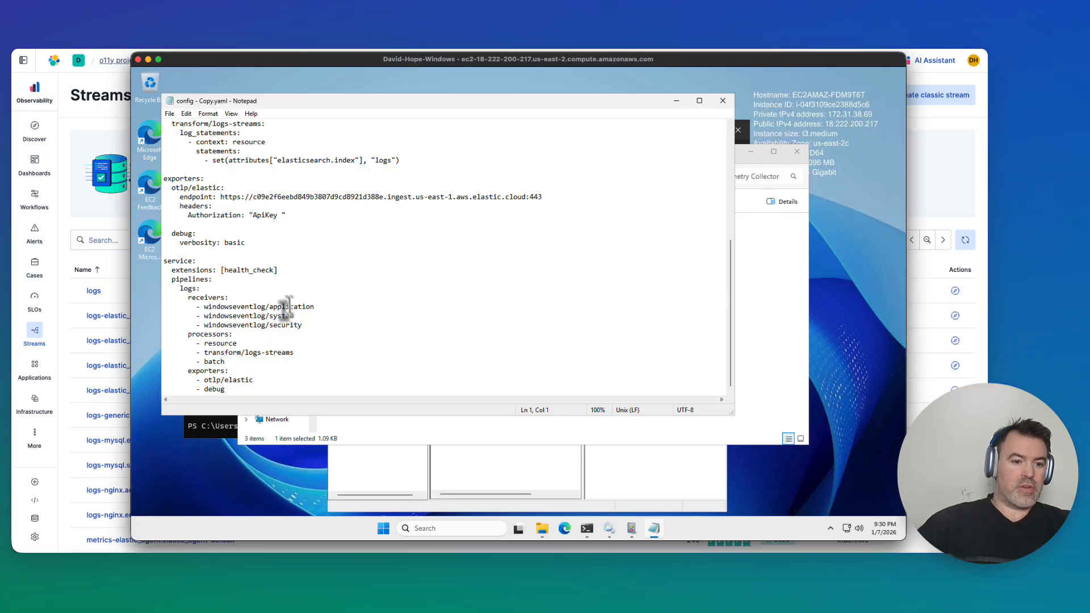
{"action": "left_click", "coordinate": [334, 275]}
{"action": "scroll", "coordinate": [334, 276], "scroll_direction": "up", "scroll_amount": 3}
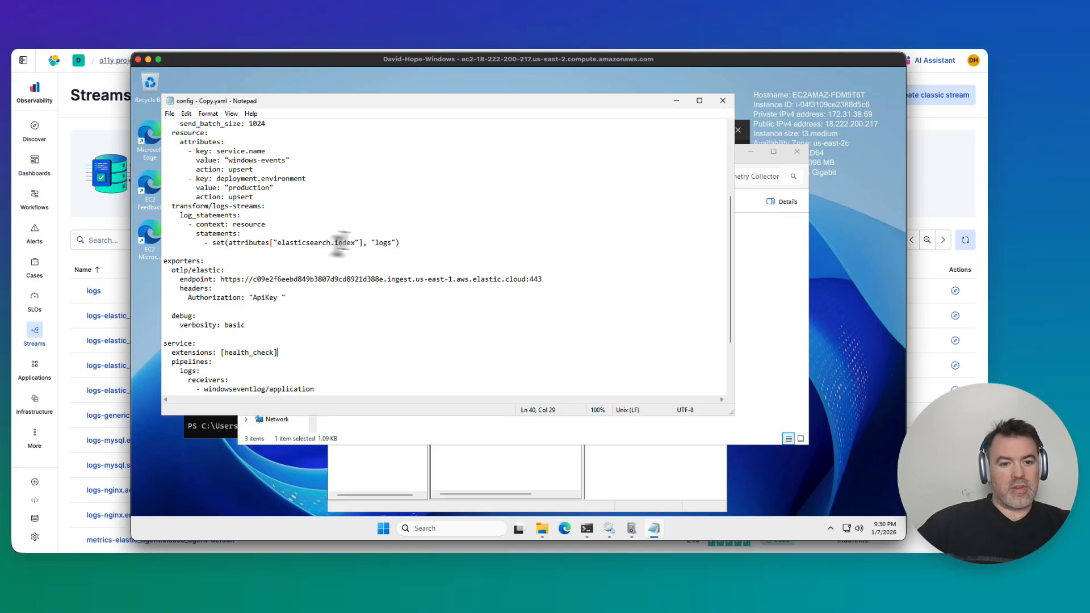
{"action": "double_click", "coordinate": [387, 243]}
{"action": "left_click", "coordinate": [402, 227]}
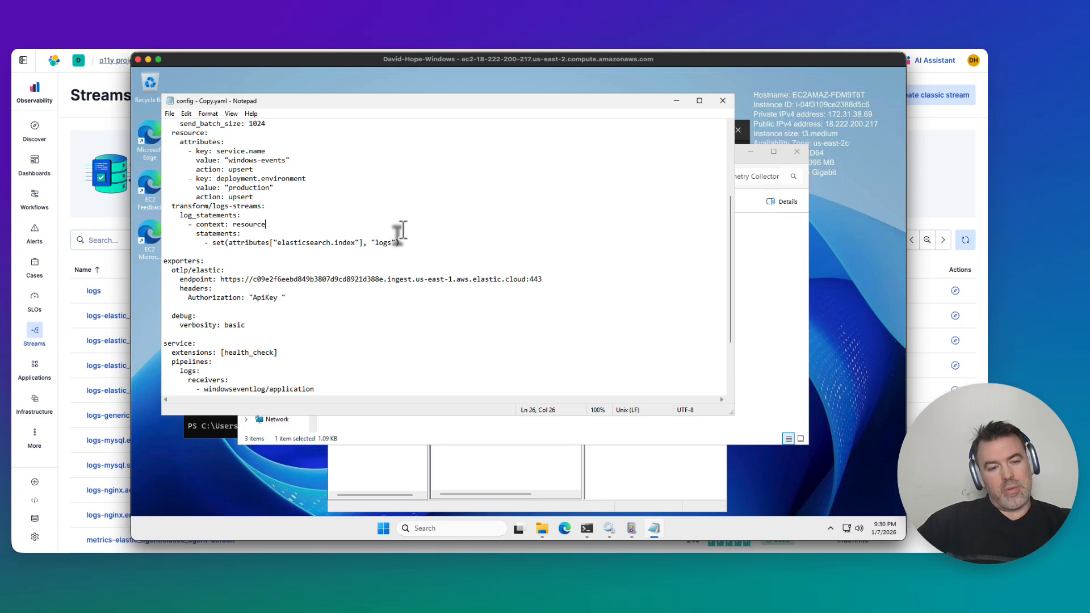
{"action": "scroll", "coordinate": [402, 230], "scroll_direction": "up", "scroll_amount": 2}
{"action": "scroll", "coordinate": [402, 230], "scroll_direction": "up", "scroll_amount": 1}
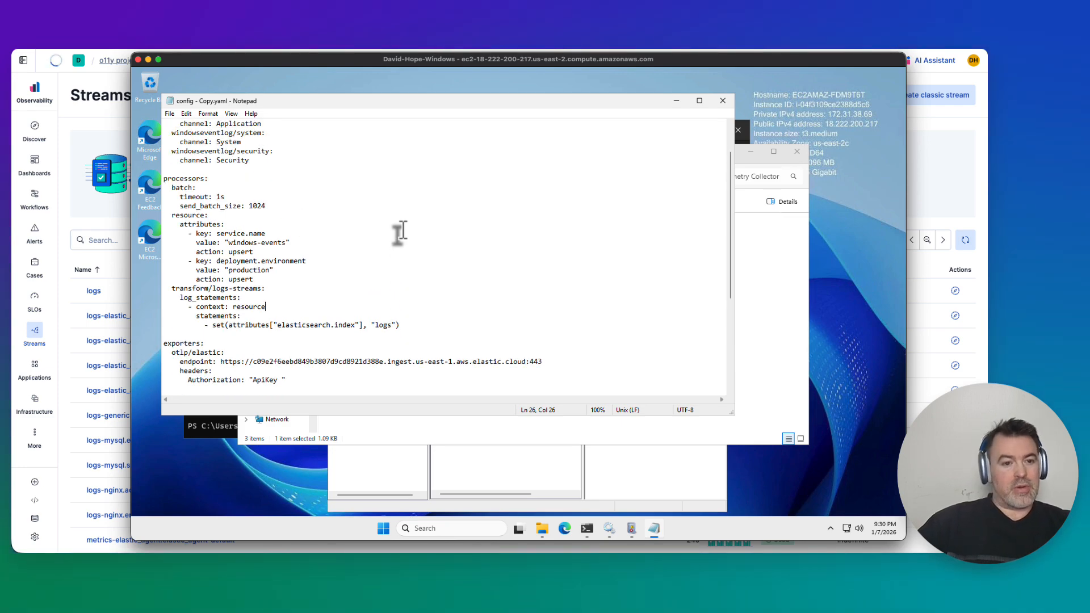
{"action": "scroll", "coordinate": [402, 230], "scroll_direction": "up", "scroll_amount": 2}
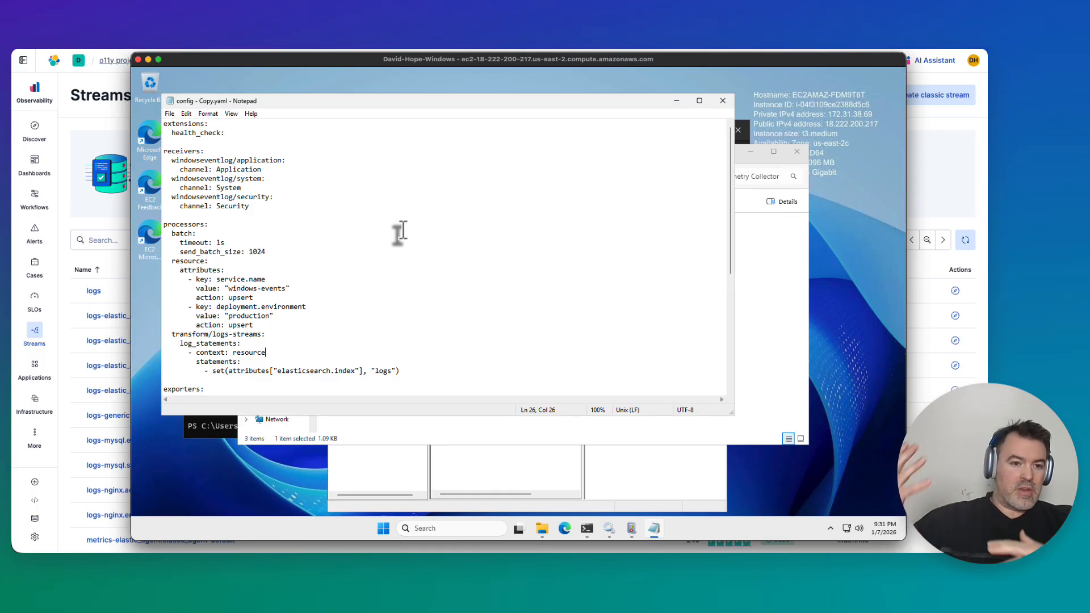
{"action": "scroll", "coordinate": [402, 230], "scroll_direction": "down", "scroll_amount": 3}
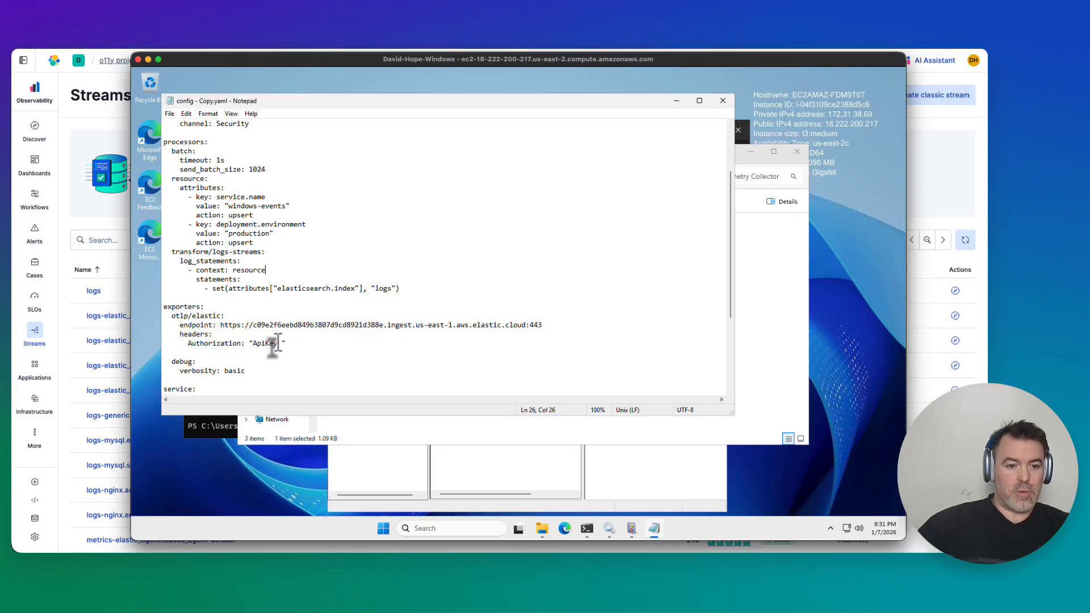
{"action": "scroll", "coordinate": [327, 277], "scroll_direction": "up", "scroll_amount": 3}
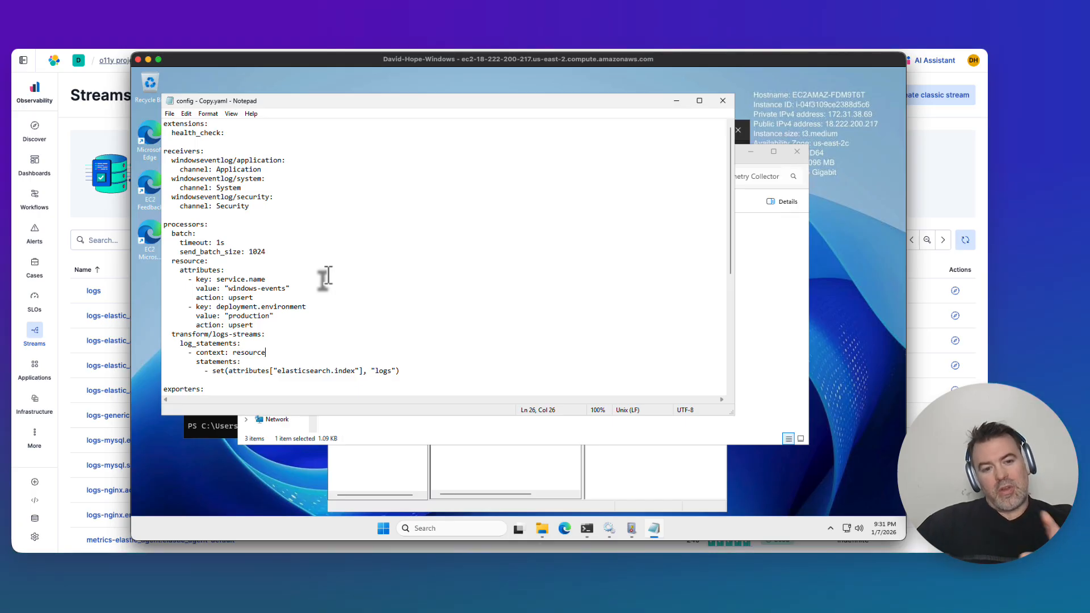
{"action": "scroll", "coordinate": [327, 276], "scroll_direction": "down", "scroll_amount": 7}
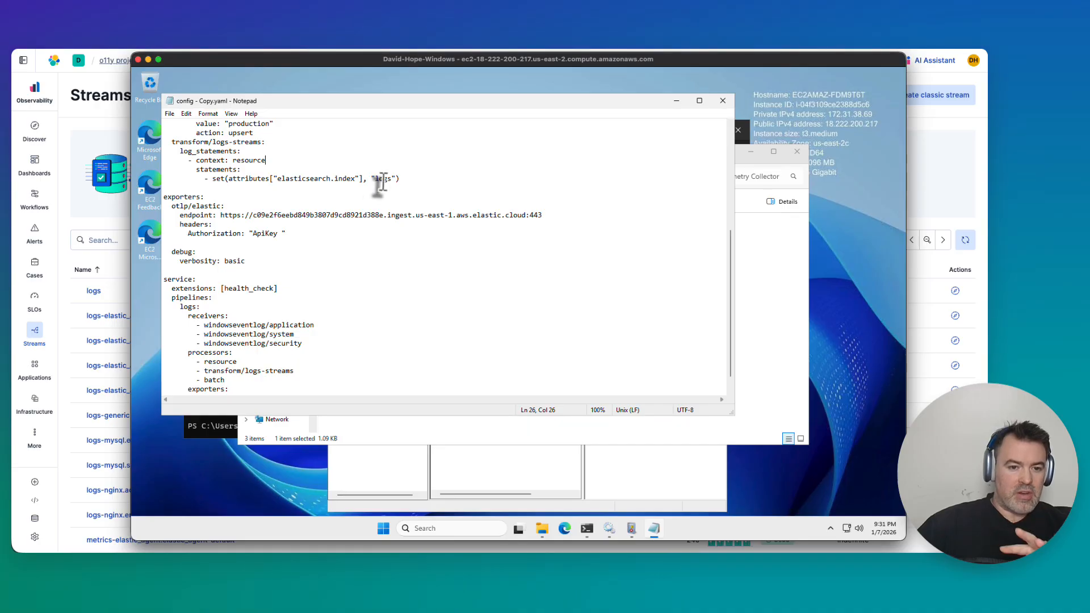
{"action": "scroll", "coordinate": [355, 348], "scroll_direction": "down", "scroll_amount": 1}
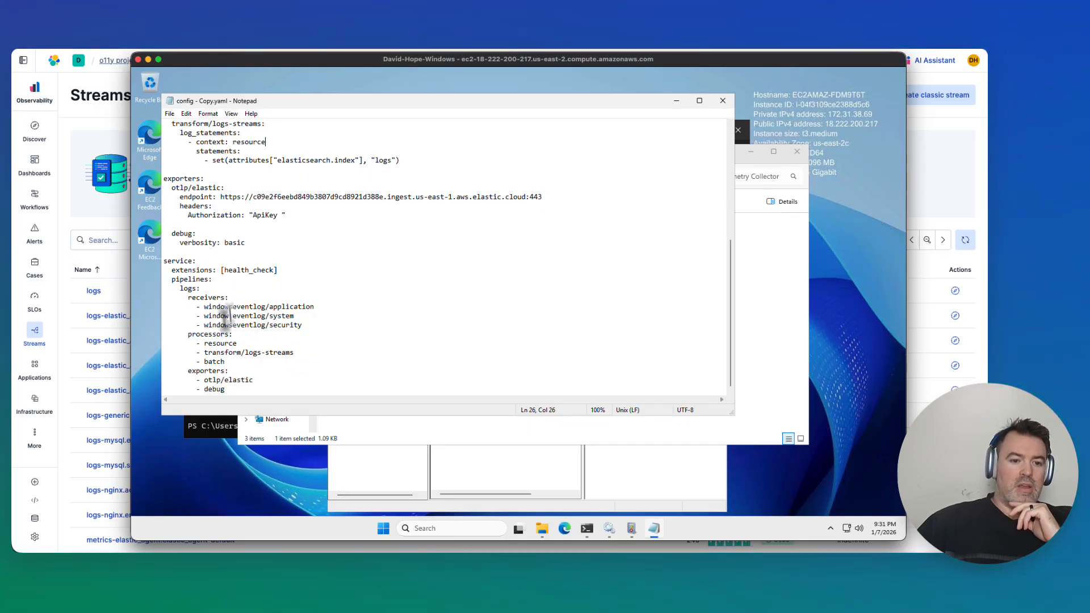
Open the logs stream's partitioning and generate AI-suggested partitions.
{"action": "left_click", "coordinate": [104, 298]}
{"action": "left_click", "coordinate": [94, 294]}
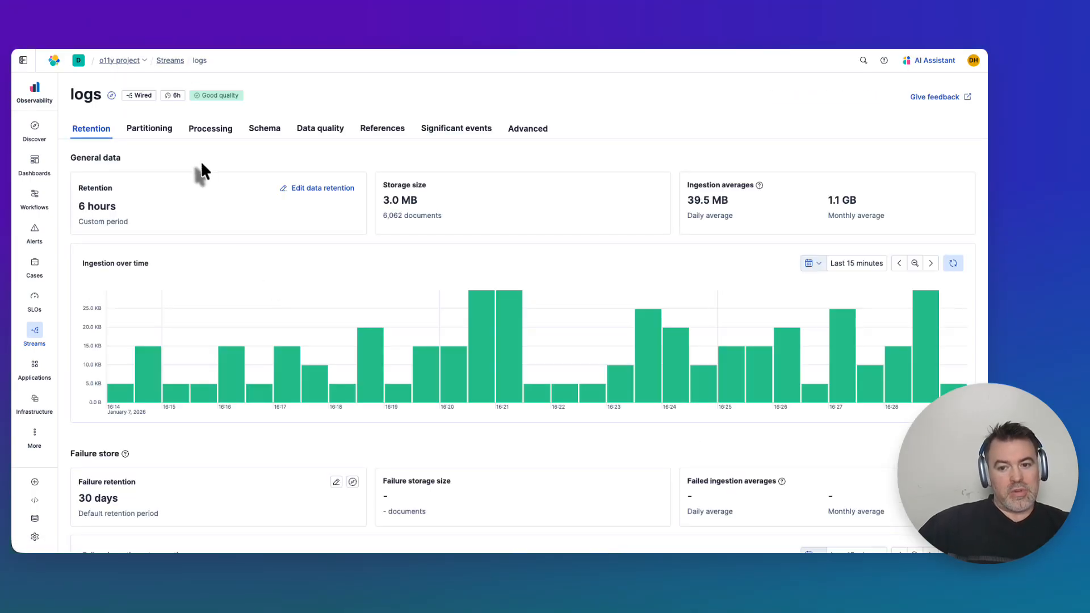
{"action": "left_click", "coordinate": [159, 134]}
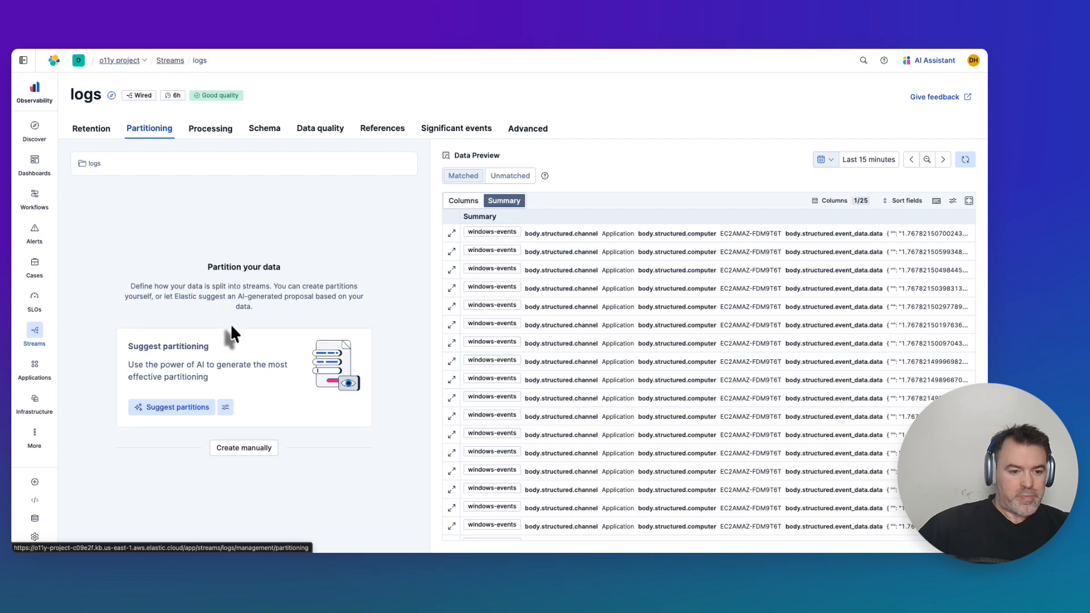
{"action": "left_click", "coordinate": [156, 410]}
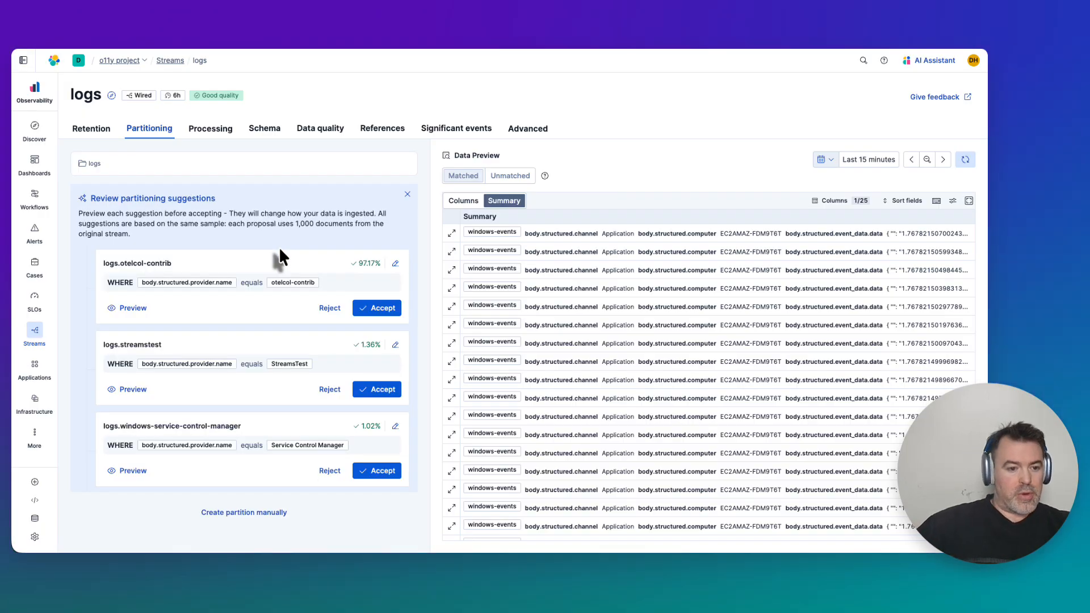
Scroll through the suggested partitions and their provider-name conditions.
{"action": "scroll", "coordinate": [279, 250], "scroll_direction": "down", "scroll_amount": 3}
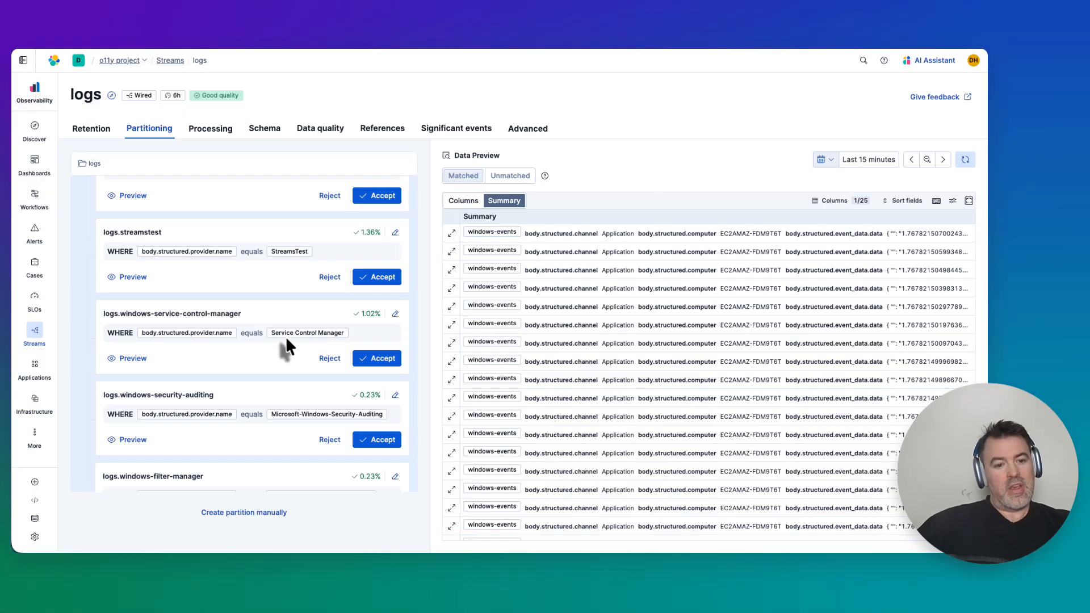
{"action": "scroll", "coordinate": [291, 250], "scroll_direction": "up", "scroll_amount": 1}
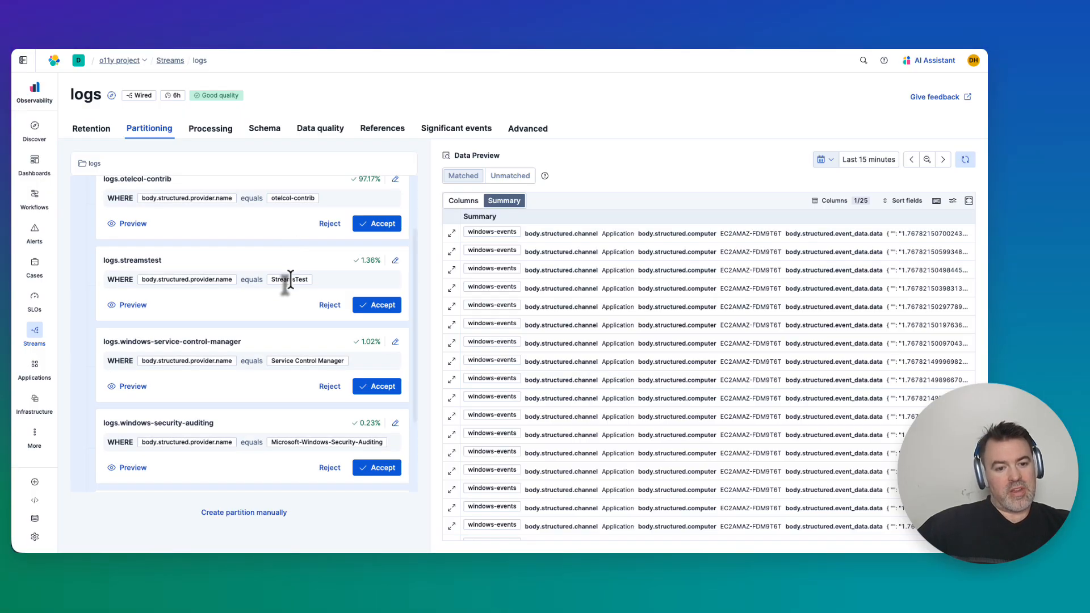
{"action": "scroll", "coordinate": [290, 278], "scroll_direction": "down", "scroll_amount": 2}
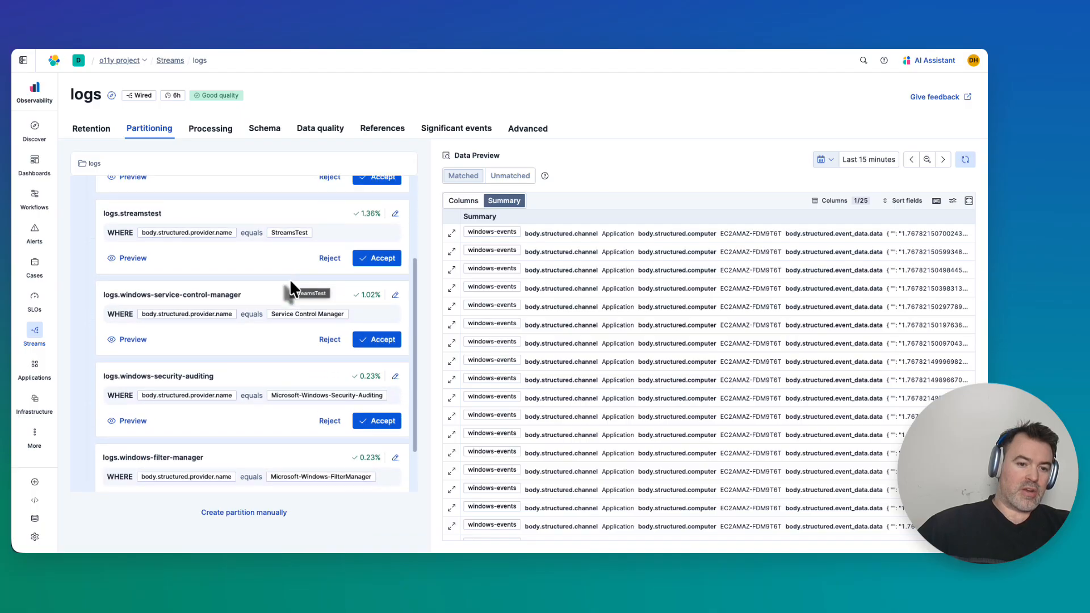
{"action": "scroll", "coordinate": [290, 319], "scroll_direction": "down", "scroll_amount": 2}
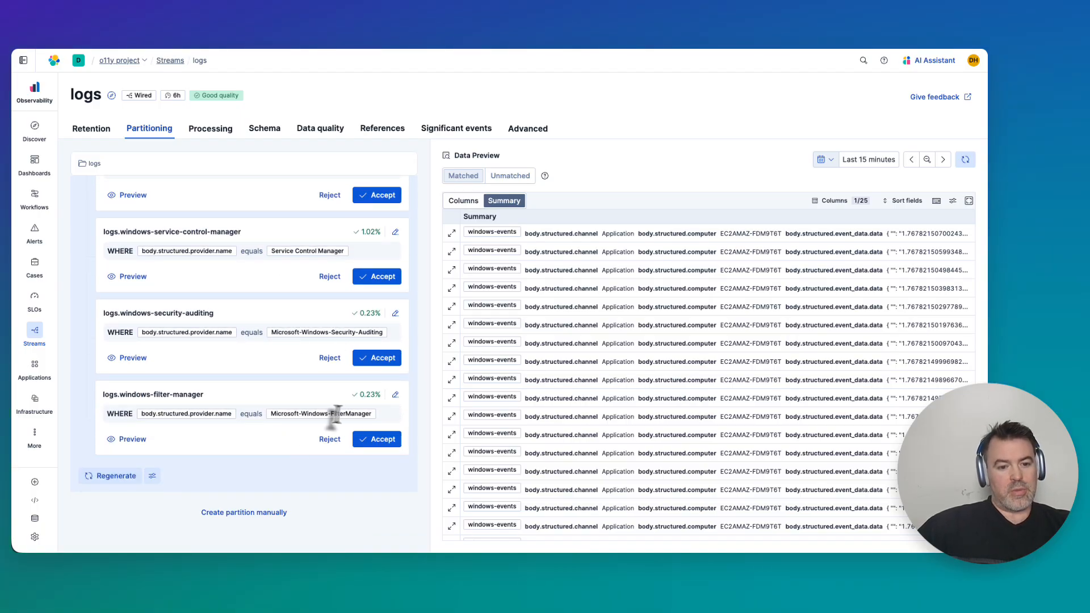
{"action": "scroll", "coordinate": [284, 443], "scroll_direction": "up", "scroll_amount": 2}
{"action": "scroll", "coordinate": [284, 443], "scroll_direction": "up", "scroll_amount": 5}
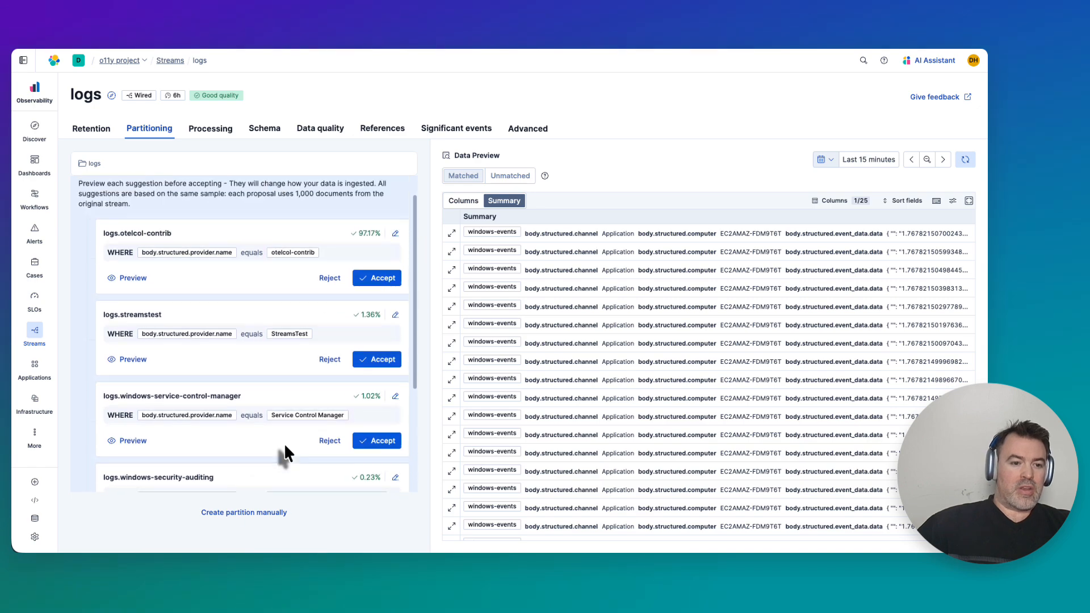
{"action": "scroll", "coordinate": [284, 443], "scroll_direction": "down", "scroll_amount": 6}
{"action": "scroll", "coordinate": [284, 443], "scroll_direction": "down", "scroll_amount": 1}
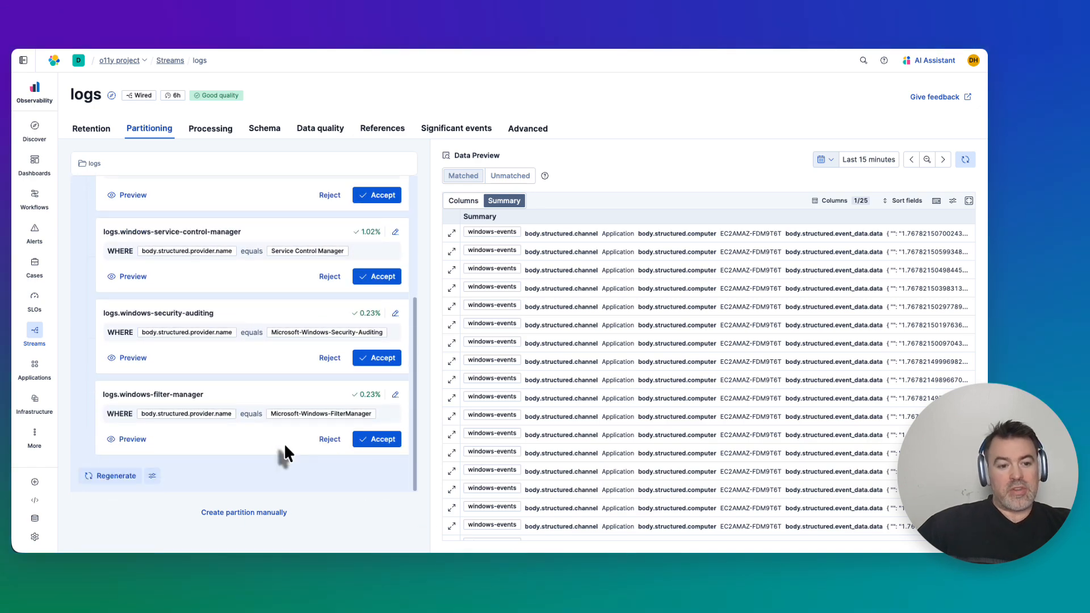
{"action": "scroll", "coordinate": [278, 312], "scroll_direction": "up", "scroll_amount": 6}
{"action": "scroll", "coordinate": [278, 311], "scroll_direction": "up", "scroll_amount": 1}
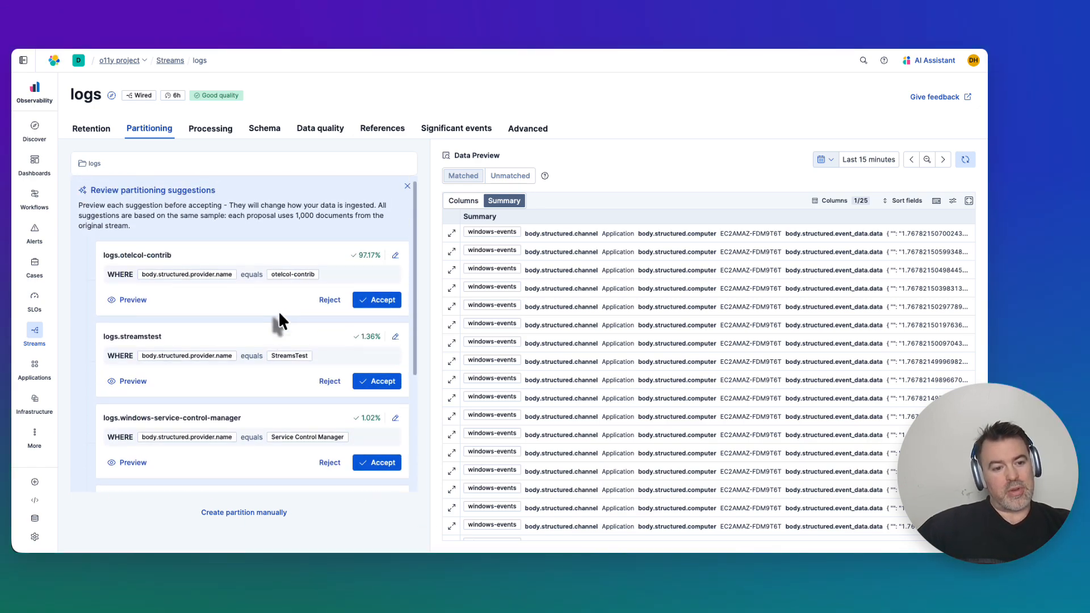
{"action": "scroll", "coordinate": [278, 311], "scroll_direction": "down", "scroll_amount": 5}
{"action": "scroll", "coordinate": [279, 315], "scroll_direction": "down", "scroll_amount": 2}
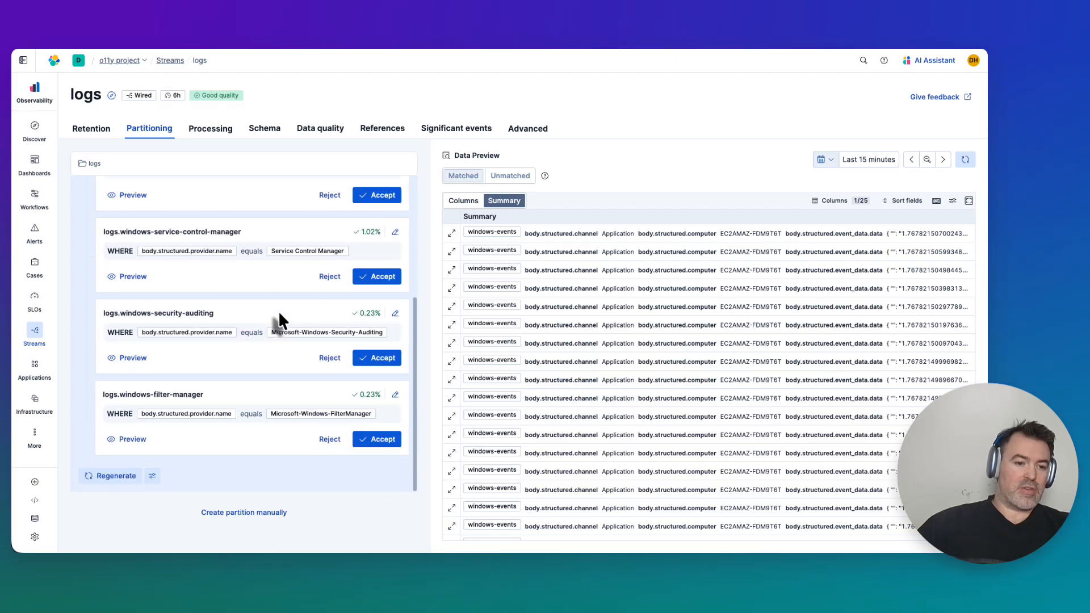
{"action": "scroll", "coordinate": [278, 312], "scroll_direction": "up", "scroll_amount": 5}
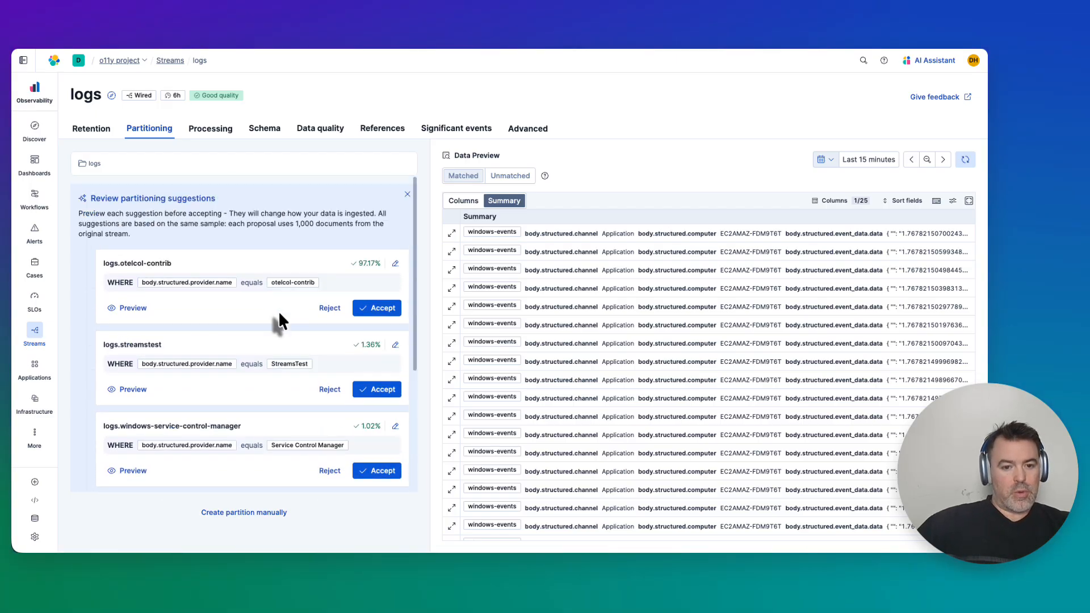
Accept the logs.otelcol-contrib and logs.streamstest suggestions, creating both streams.
{"action": "left_click", "coordinate": [377, 308]}
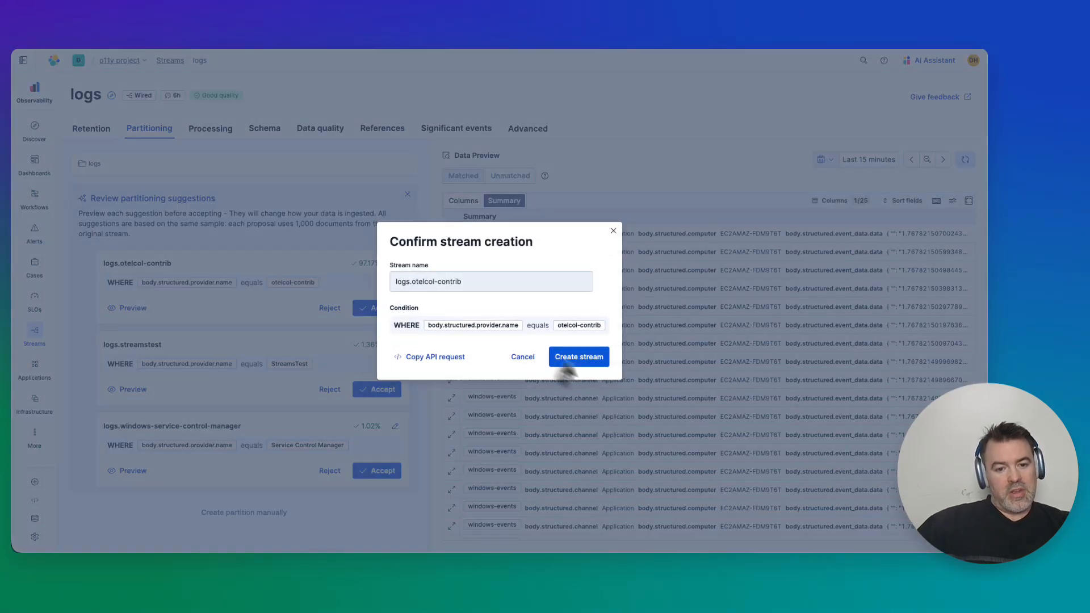
{"action": "left_click", "coordinate": [568, 359]}
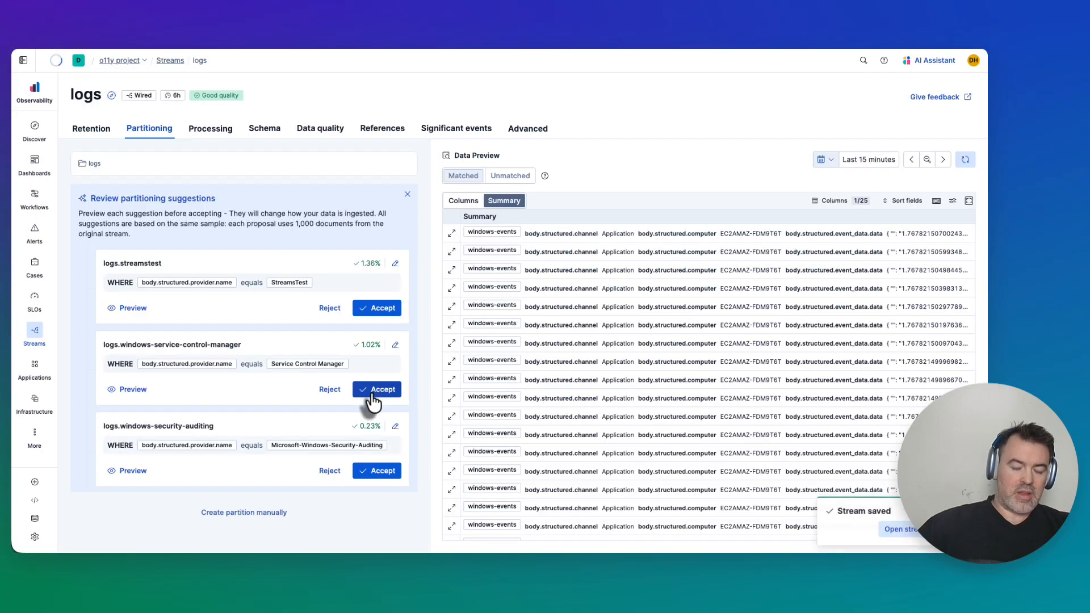
{"action": "left_click", "coordinate": [376, 363]}
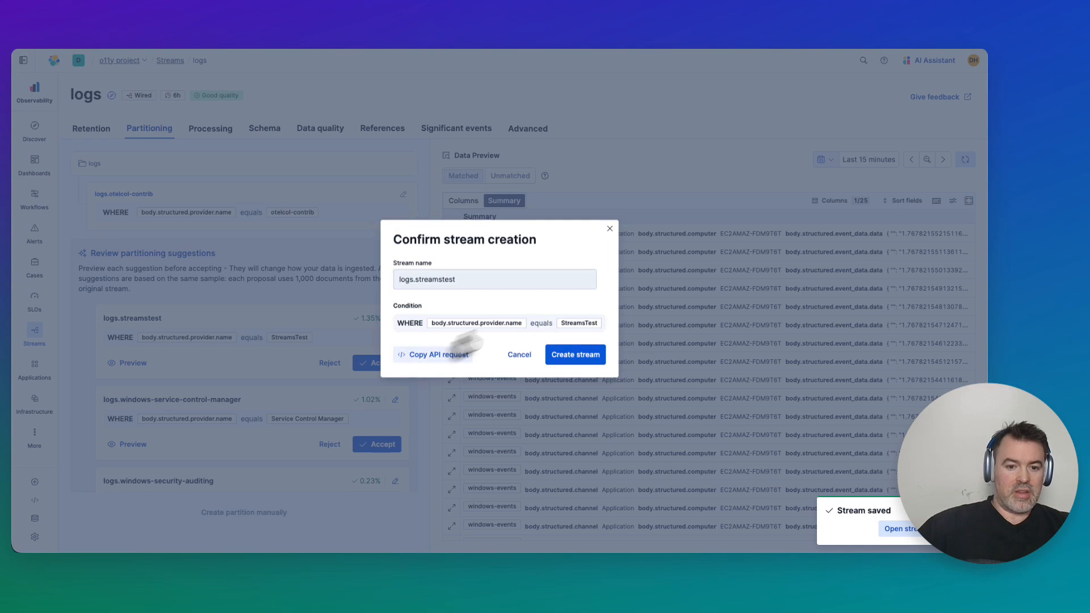
{"action": "left_click", "coordinate": [576, 357]}
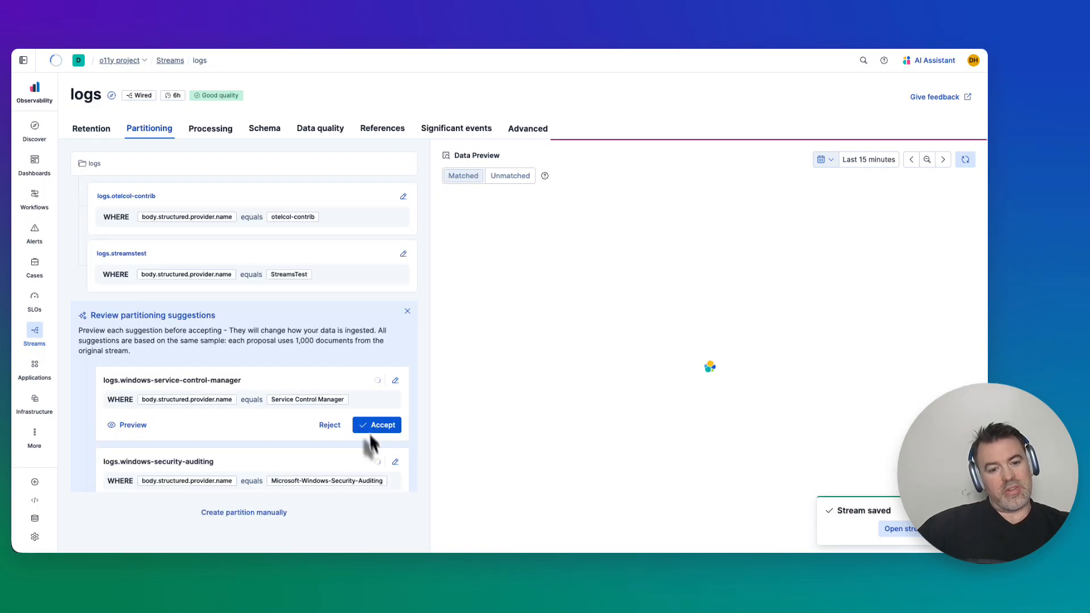
Accept the remaining three Windows suggestions as new streams: service-control-manager, security-auditing and filter-manager.
{"action": "left_click", "coordinate": [376, 423]}
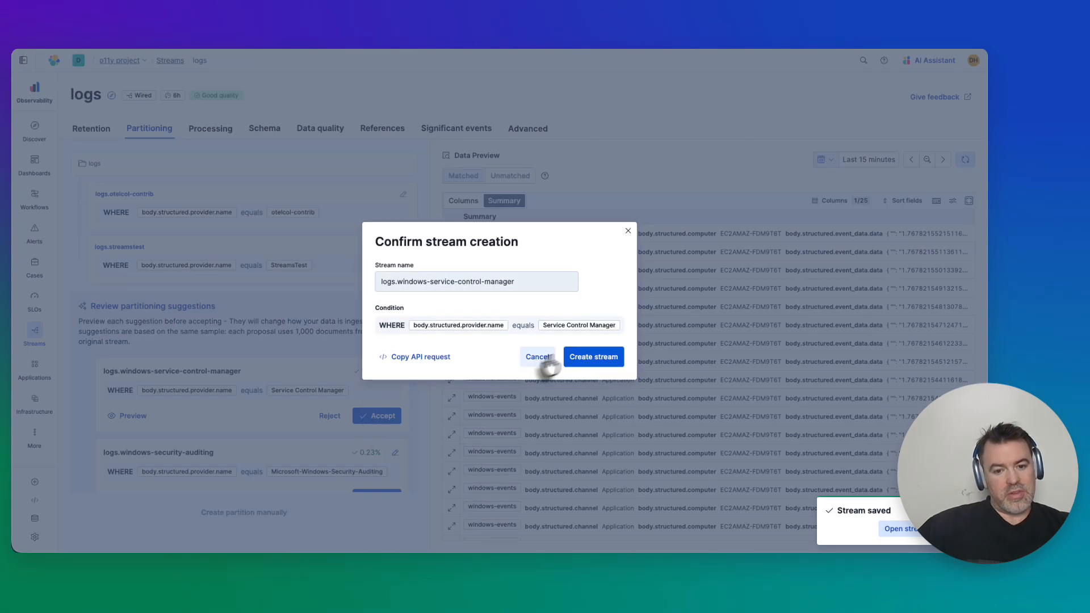
{"action": "left_click", "coordinate": [593, 360]}
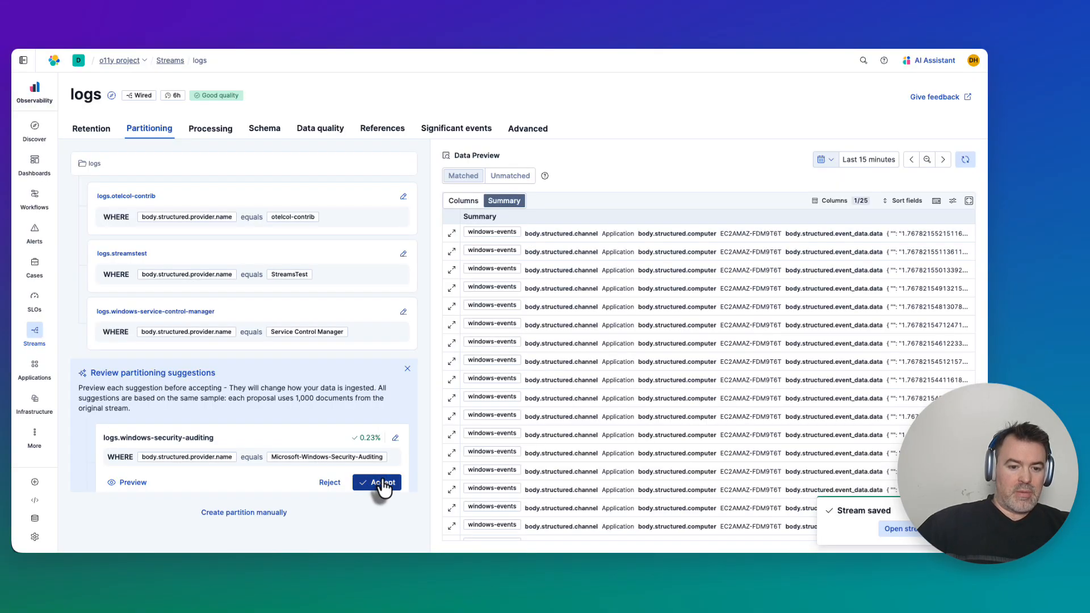
{"action": "left_click", "coordinate": [382, 484]}
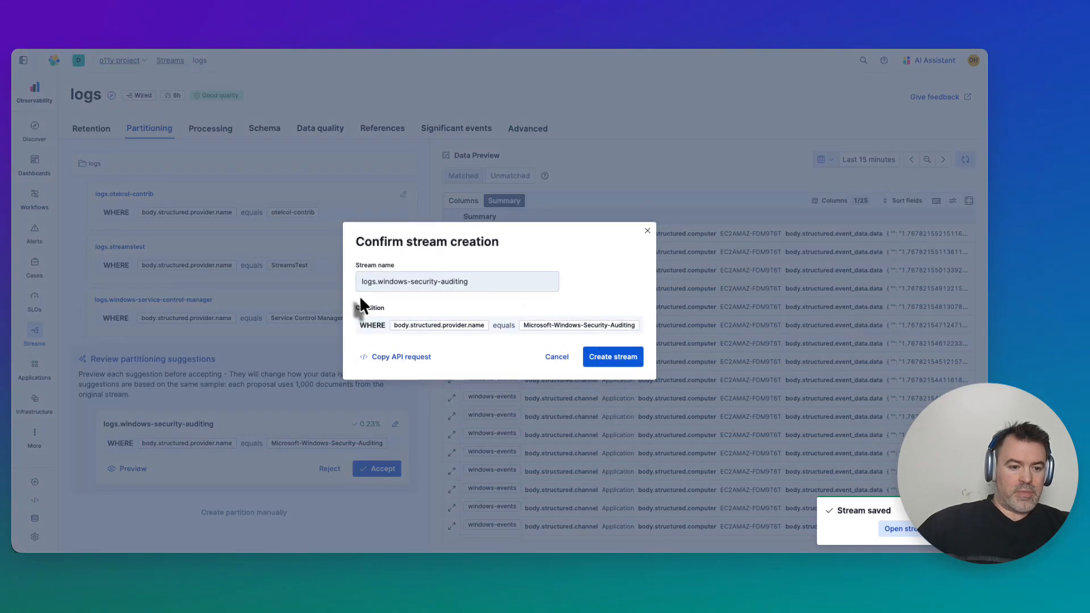
{"action": "left_click", "coordinate": [606, 360]}
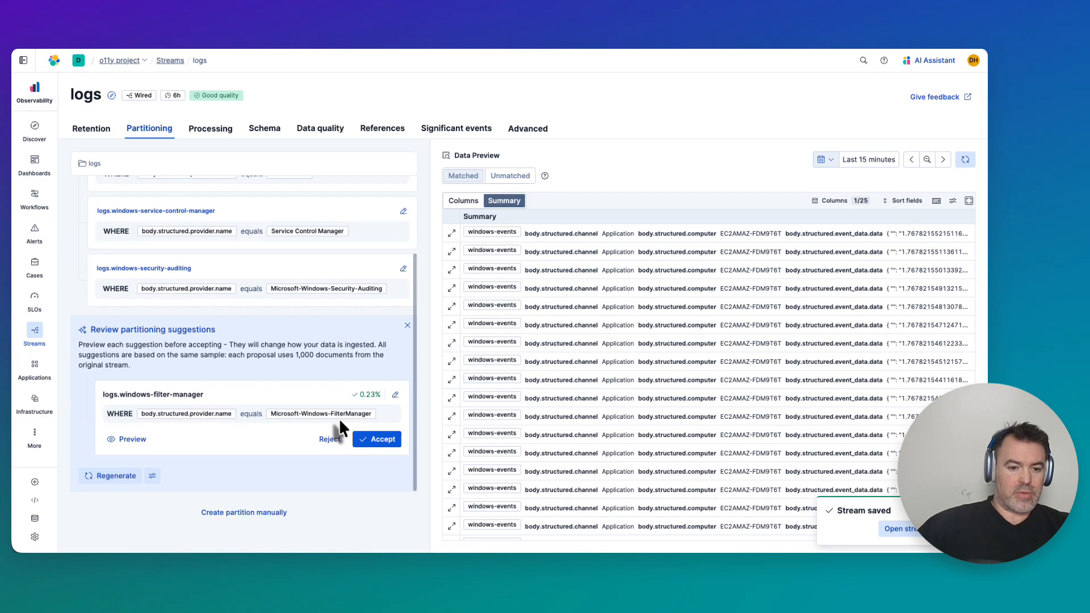
{"action": "left_click", "coordinate": [377, 440]}
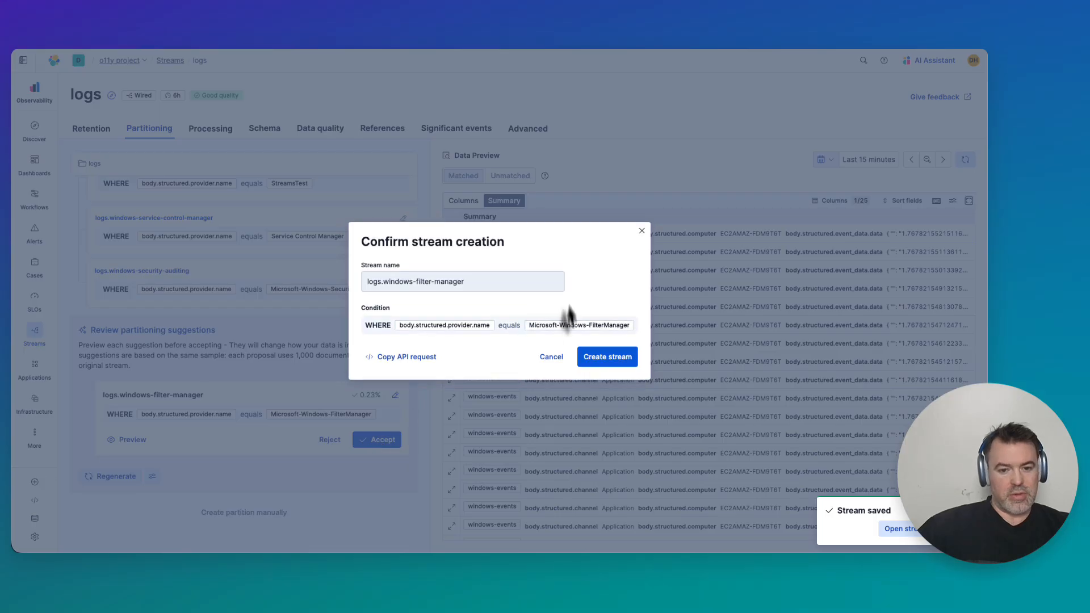
{"action": "left_click", "coordinate": [605, 358]}
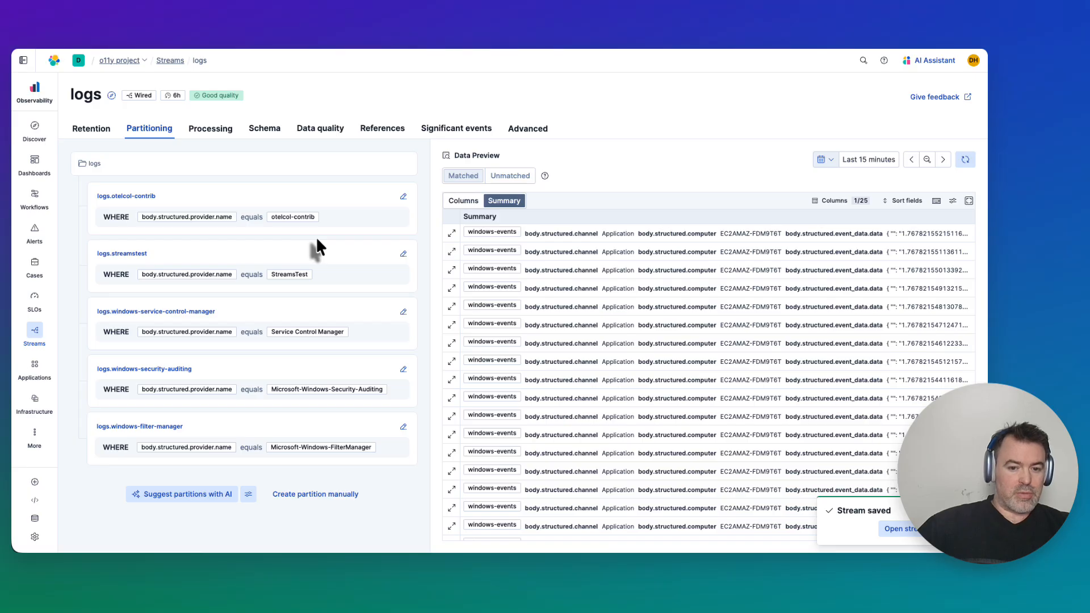
Open the logs.windows-service-control-manager stream, refresh it, and start feature identification under significant events.
{"action": "left_click", "coordinate": [27, 339]}
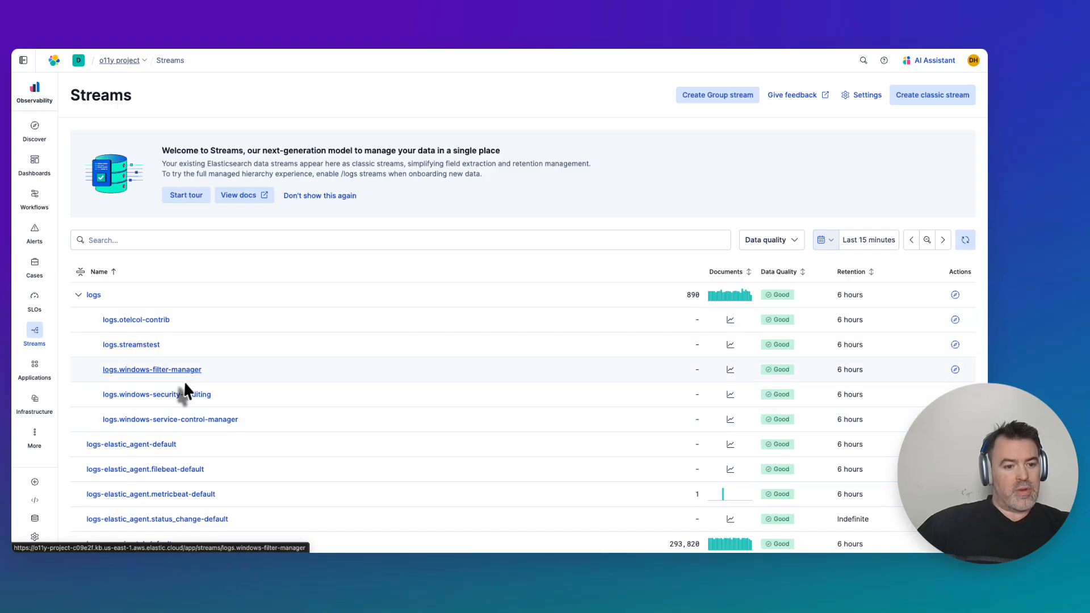
{"action": "left_click", "coordinate": [196, 420]}
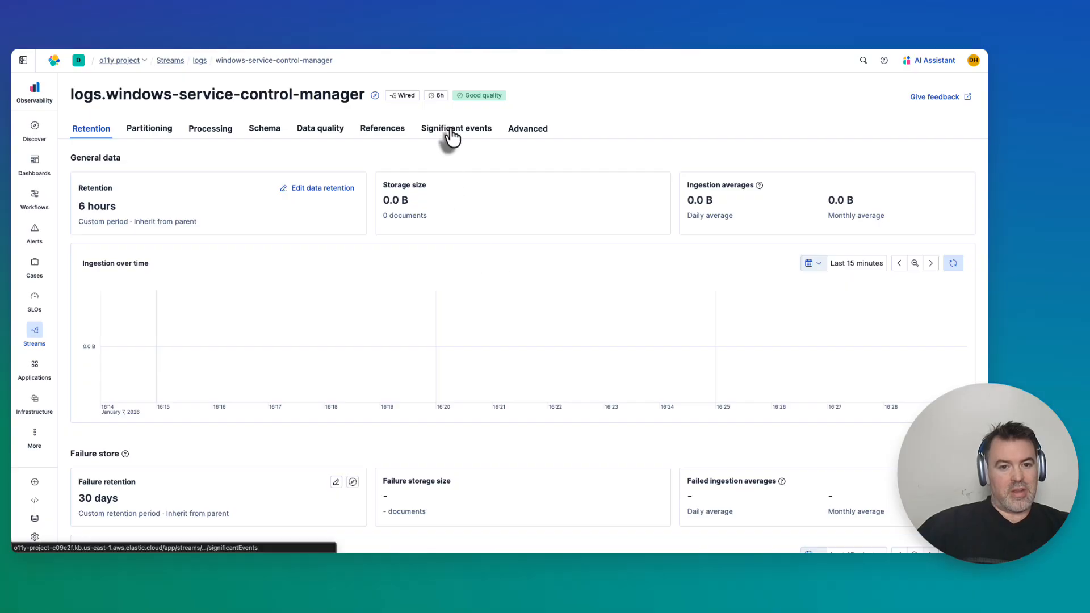
{"action": "left_click", "coordinate": [953, 262]}
{"action": "left_click", "coordinate": [430, 132]}
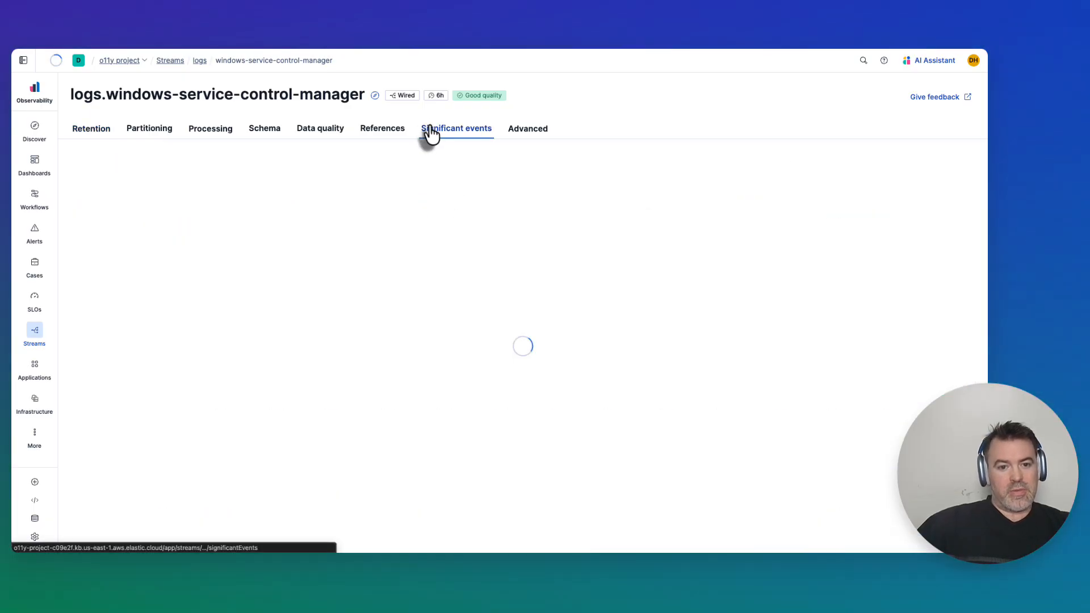
{"action": "left_click", "coordinate": [438, 377]}
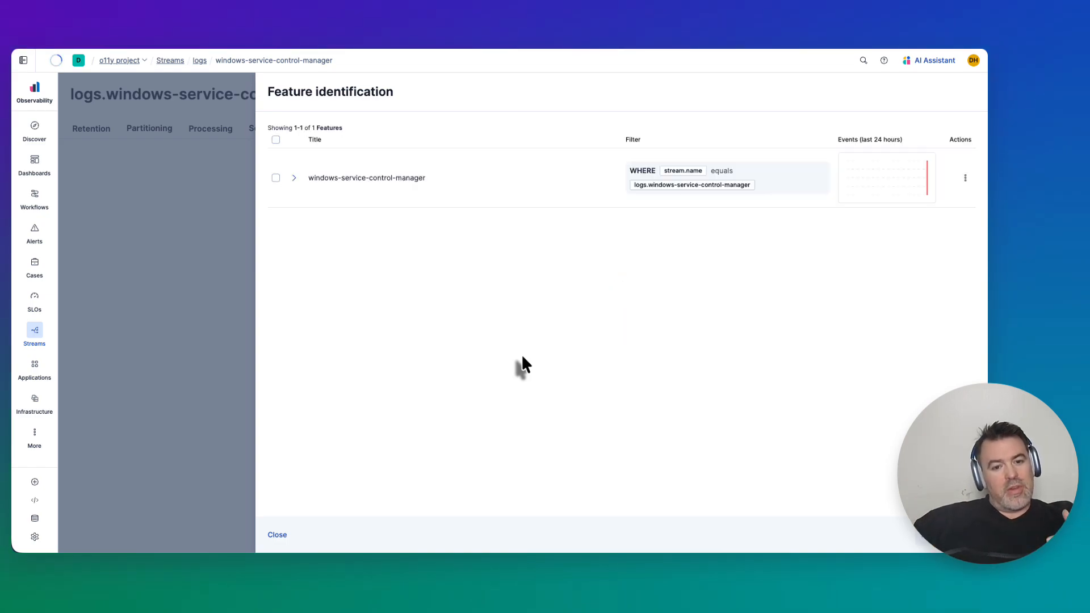
Review the description of the identified windows-service-control-manager feature and accept the feature.
{"action": "left_click", "coordinate": [293, 178]}
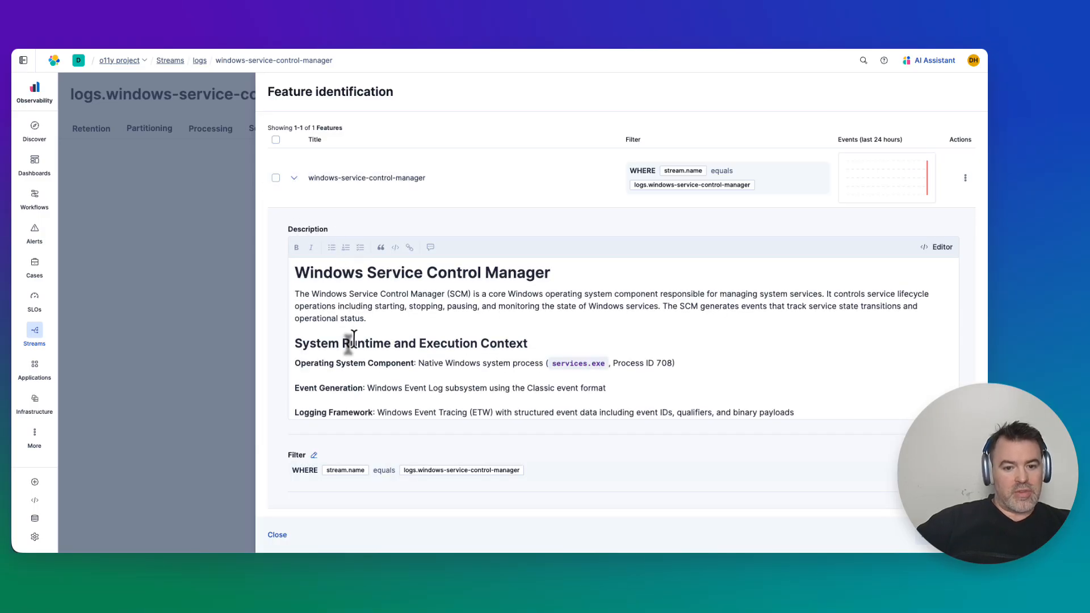
{"action": "scroll", "coordinate": [348, 340], "scroll_direction": "down", "scroll_amount": 3}
{"action": "scroll", "coordinate": [348, 340], "scroll_direction": "up", "scroll_amount": 3}
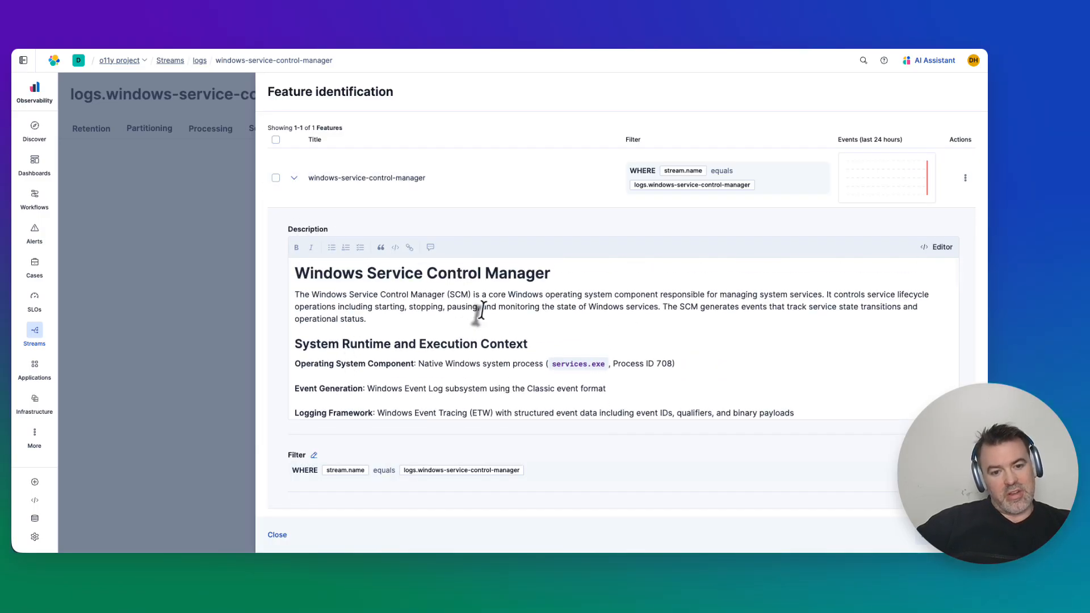
{"action": "scroll", "coordinate": [480, 311], "scroll_direction": "down", "scroll_amount": 5}
{"action": "scroll", "coordinate": [482, 311], "scroll_direction": "down", "scroll_amount": 6}
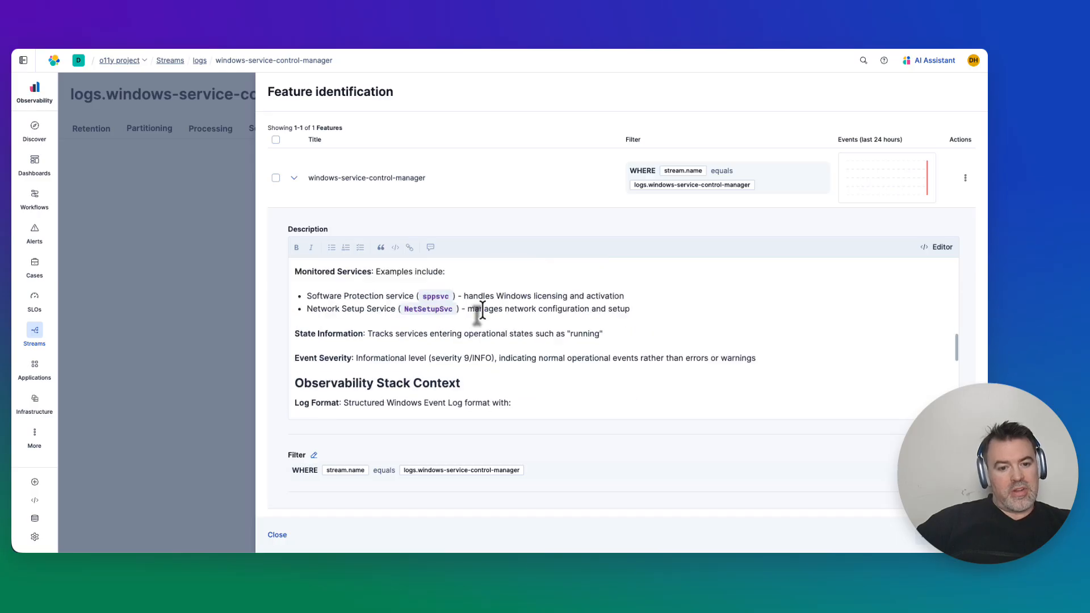
{"action": "scroll", "coordinate": [483, 314], "scroll_direction": "up", "scroll_amount": 8}
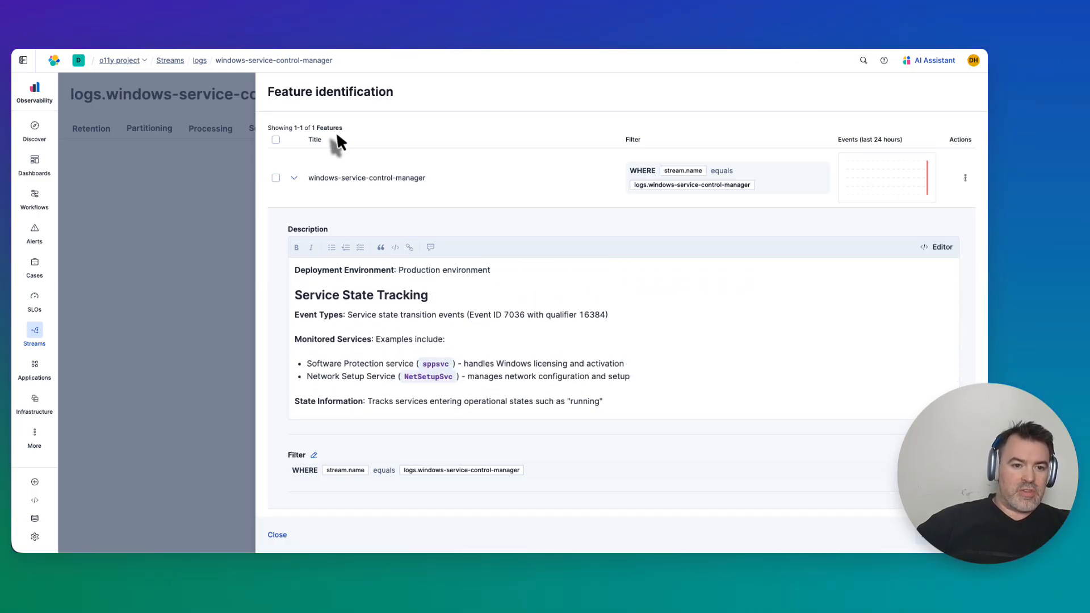
{"action": "left_click", "coordinate": [276, 178]}
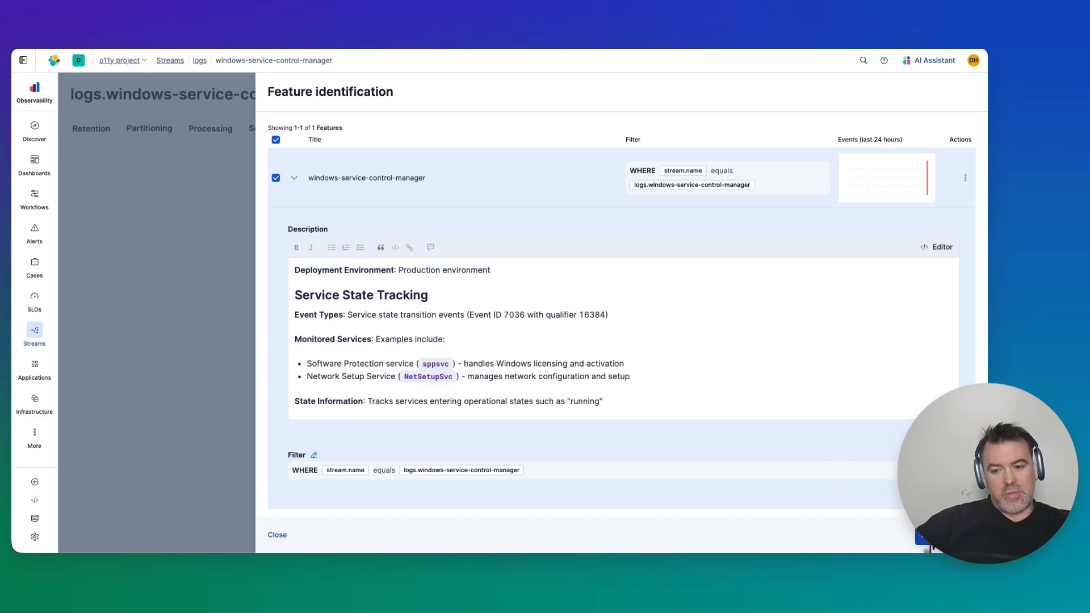
{"action": "left_click", "coordinate": [924, 539]}
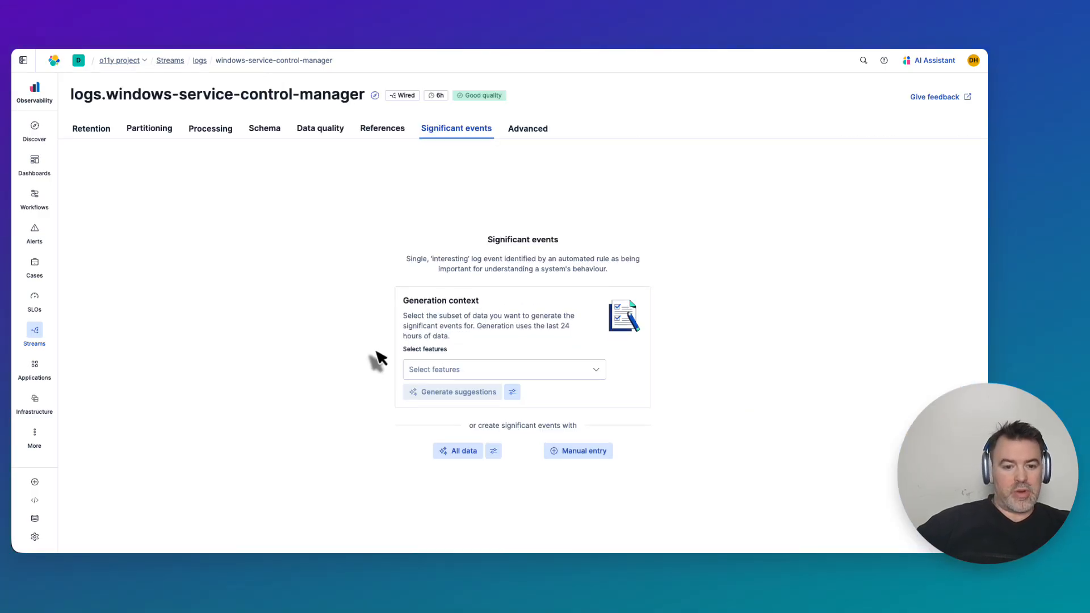
Select the windows-service-control-manager feature as generation context and generate significant event suggestions.
{"action": "left_click", "coordinate": [477, 370]}
{"action": "left_click", "coordinate": [461, 390]}
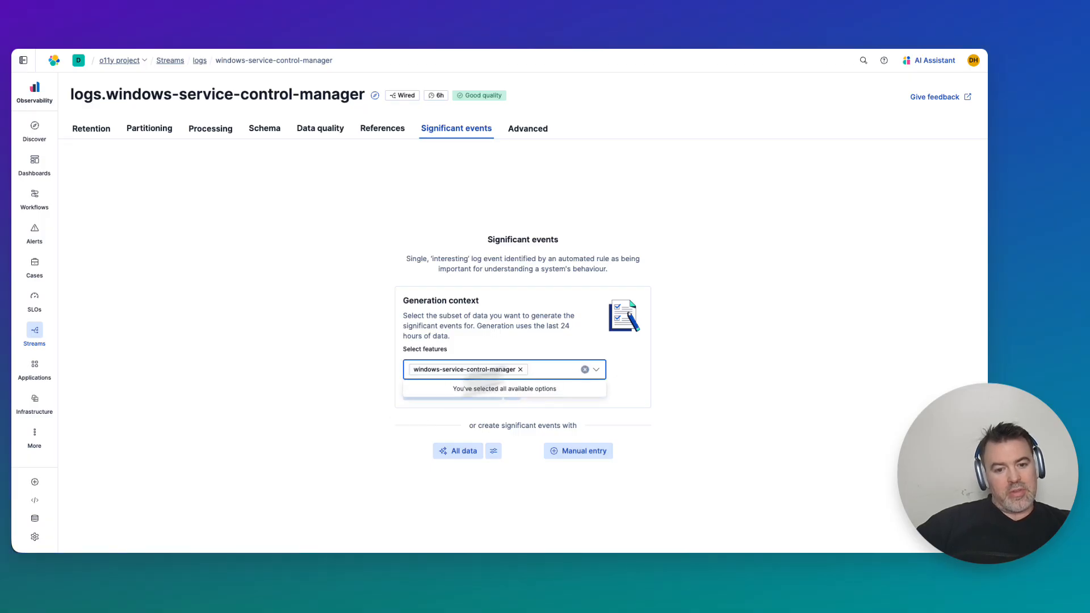
{"action": "left_click", "coordinate": [339, 369]}
{"action": "left_click", "coordinate": [440, 395]}
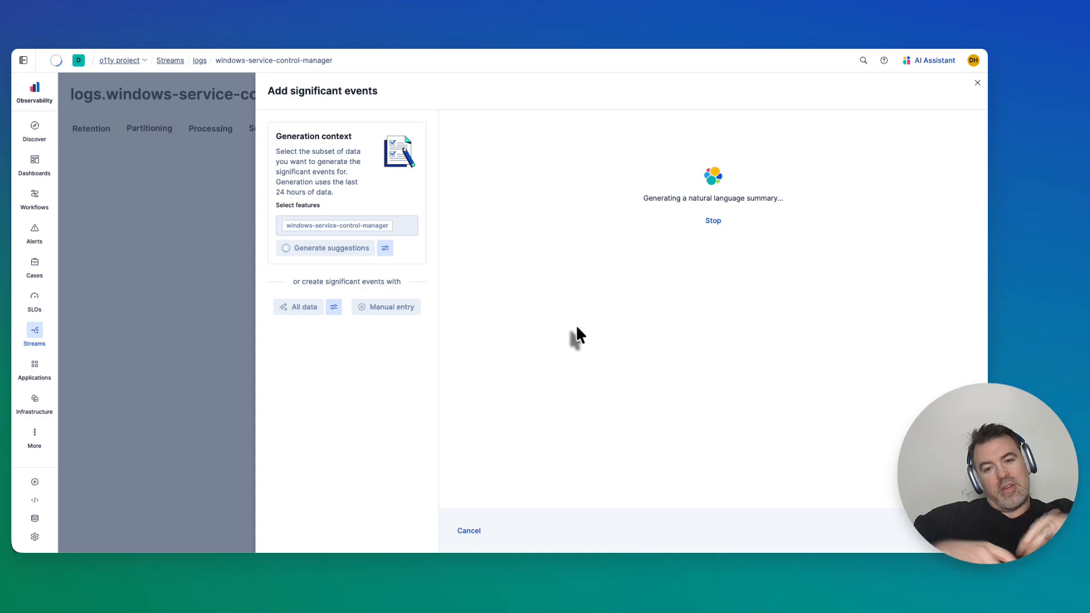
Select all the generated significant event suggestions and save them to the stream.
{"action": "scroll", "coordinate": [577, 327], "scroll_direction": "down", "scroll_amount": 2}
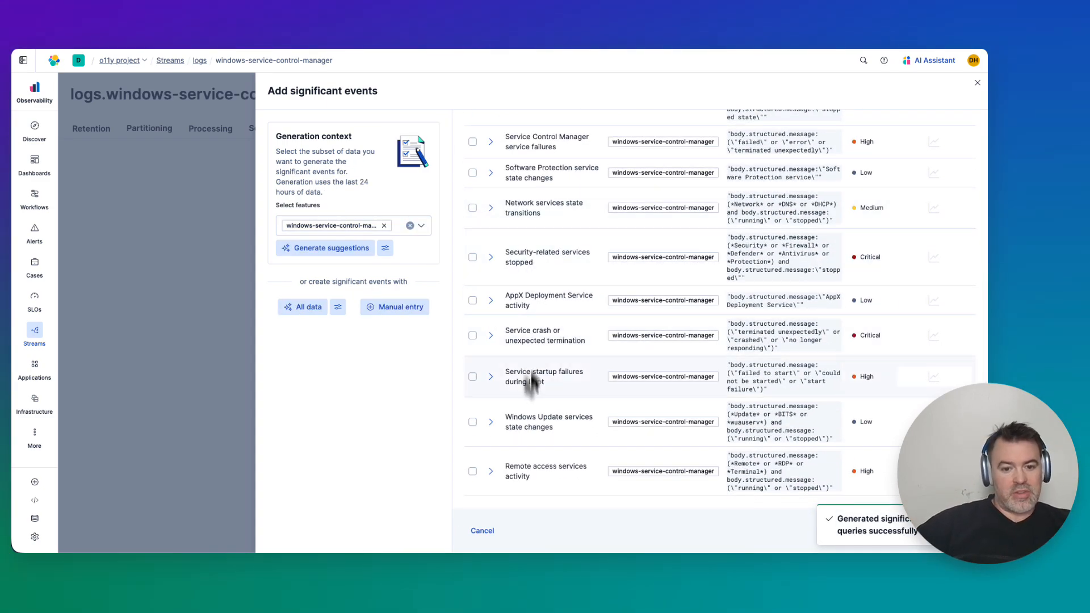
{"action": "scroll", "coordinate": [528, 380], "scroll_direction": "up", "scroll_amount": 3}
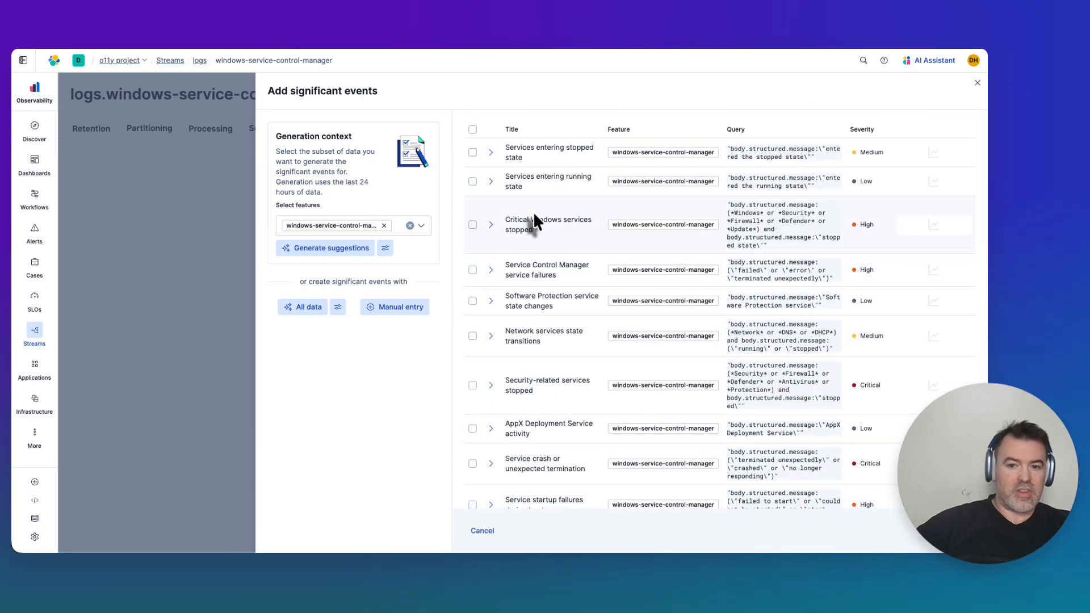
{"action": "left_click", "coordinate": [473, 129]}
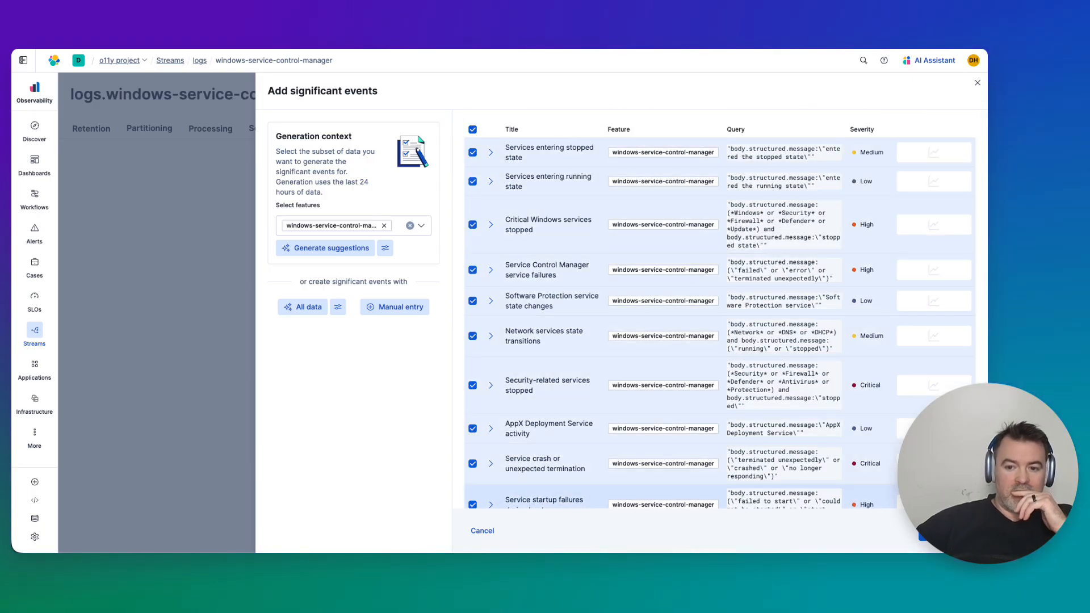
{"action": "left_click", "coordinate": [931, 531]}
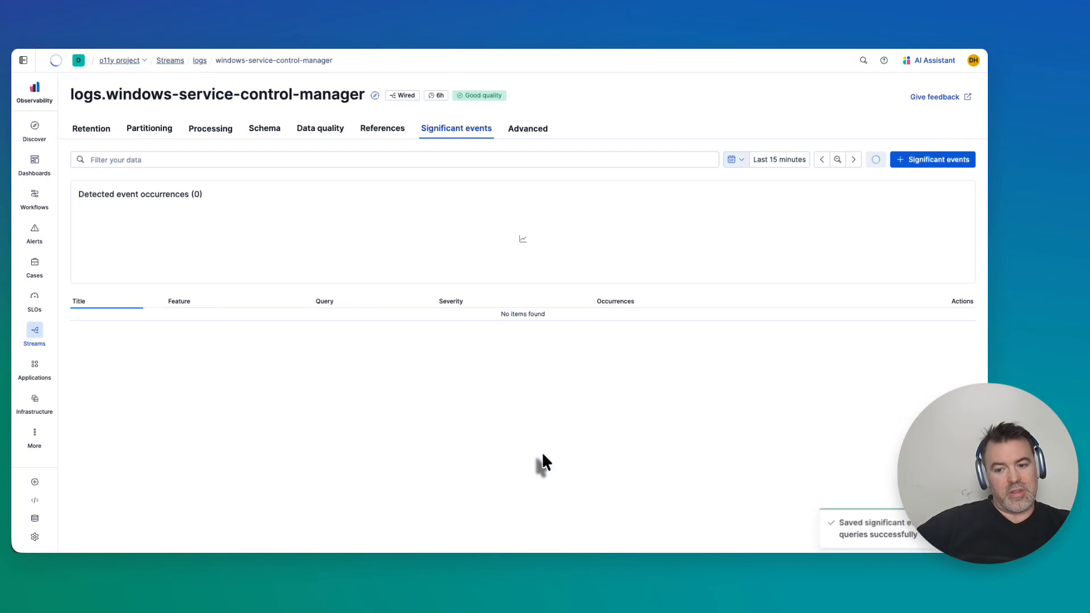
Scroll through the saved significant events with their queries and severities.
{"action": "scroll", "coordinate": [541, 451], "scroll_direction": "down", "scroll_amount": 3}
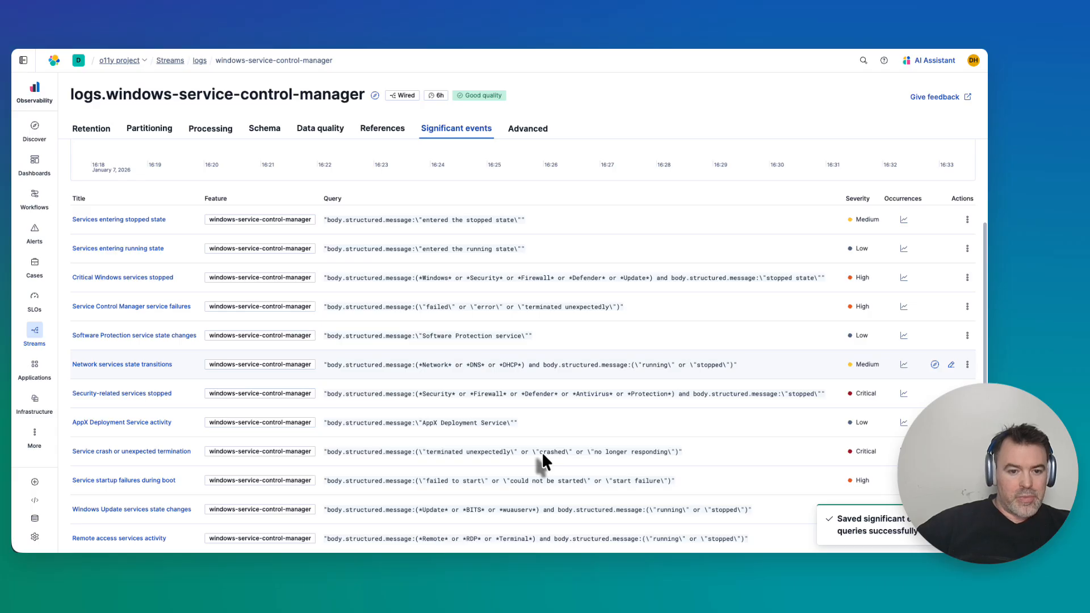
{"action": "scroll", "coordinate": [569, 323], "scroll_direction": "up", "scroll_amount": 3}
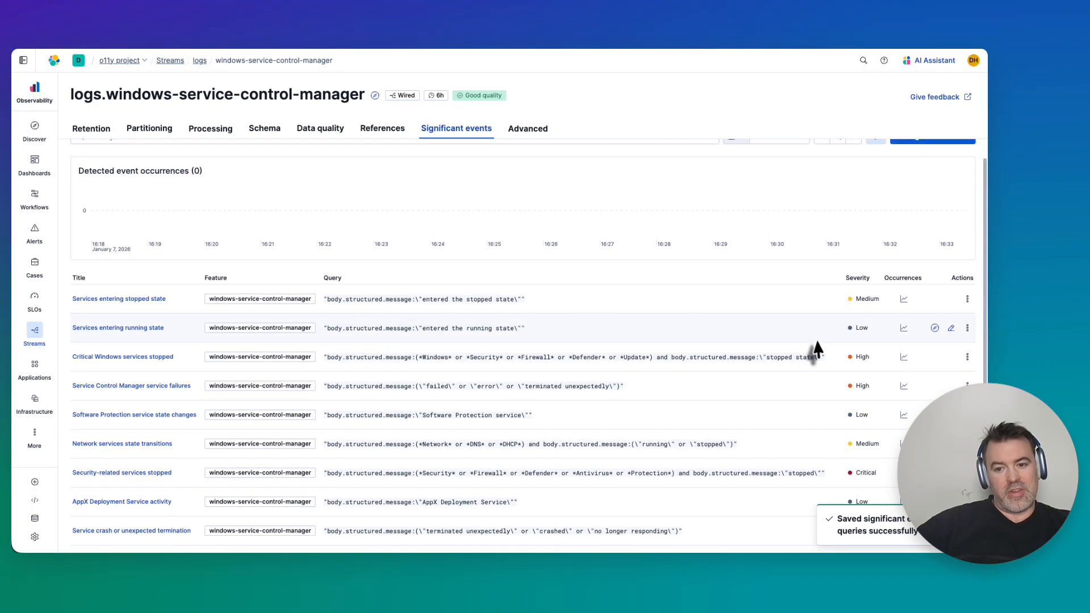
{"action": "scroll", "coordinate": [816, 347], "scroll_direction": "down", "scroll_amount": 1}
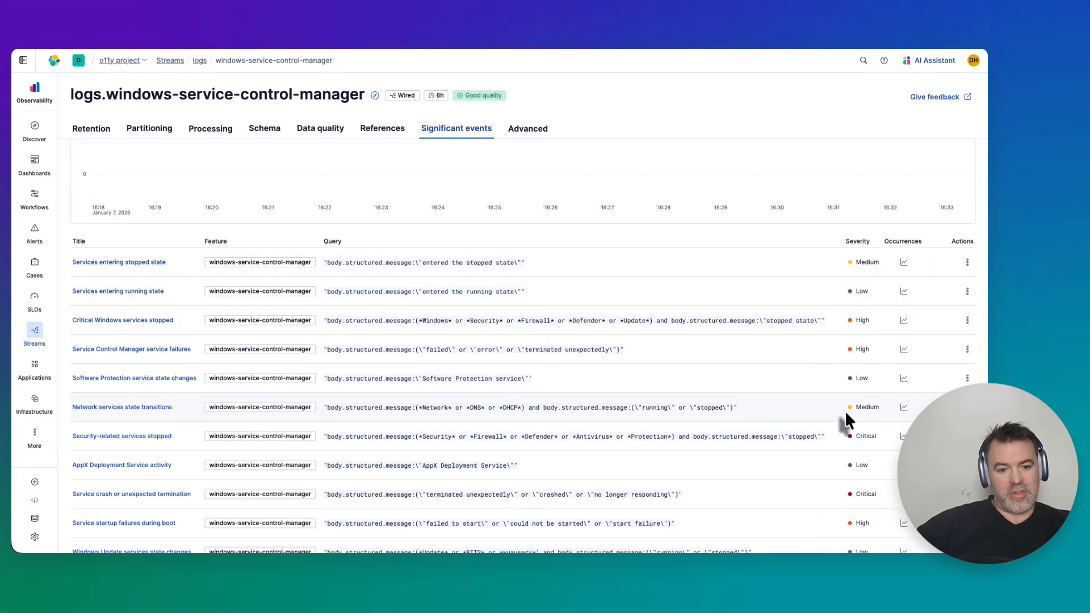
{"action": "scroll", "coordinate": [845, 411], "scroll_direction": "down", "scroll_amount": 1}
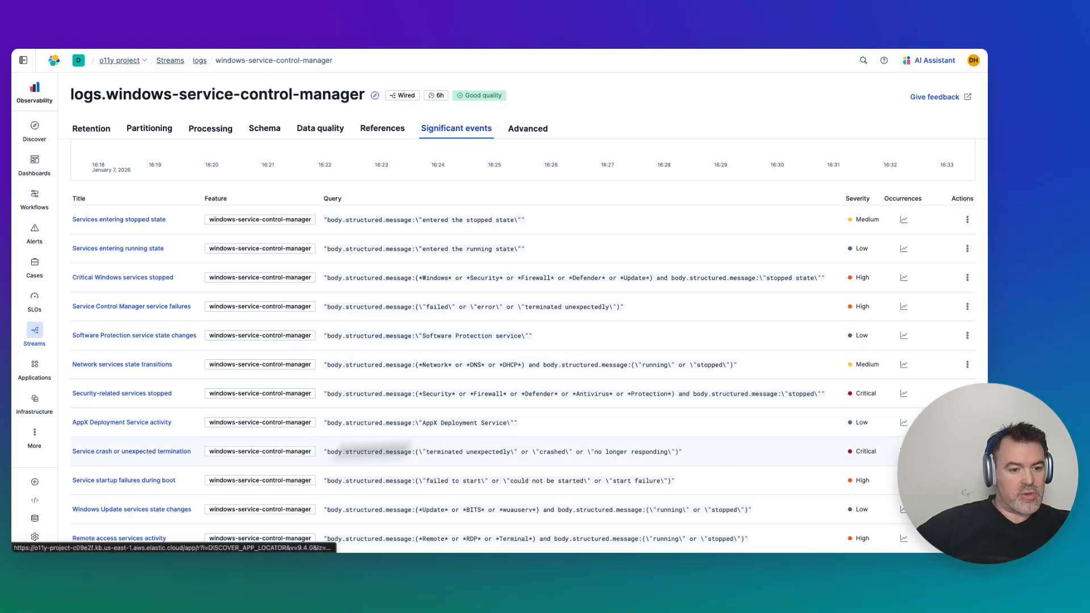
{"action": "scroll", "coordinate": [517, 363], "scroll_direction": "up", "scroll_amount": 3}
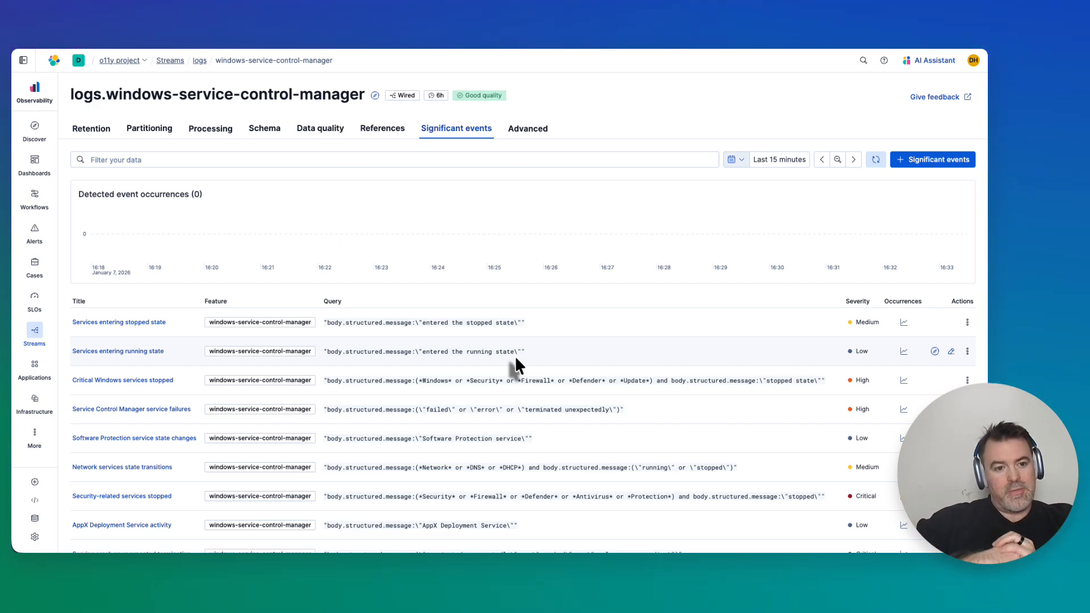
Open the 'Services entering stopped state' event's query in Discover and return to the stream's significant events.
{"action": "left_click", "coordinate": [147, 322]}
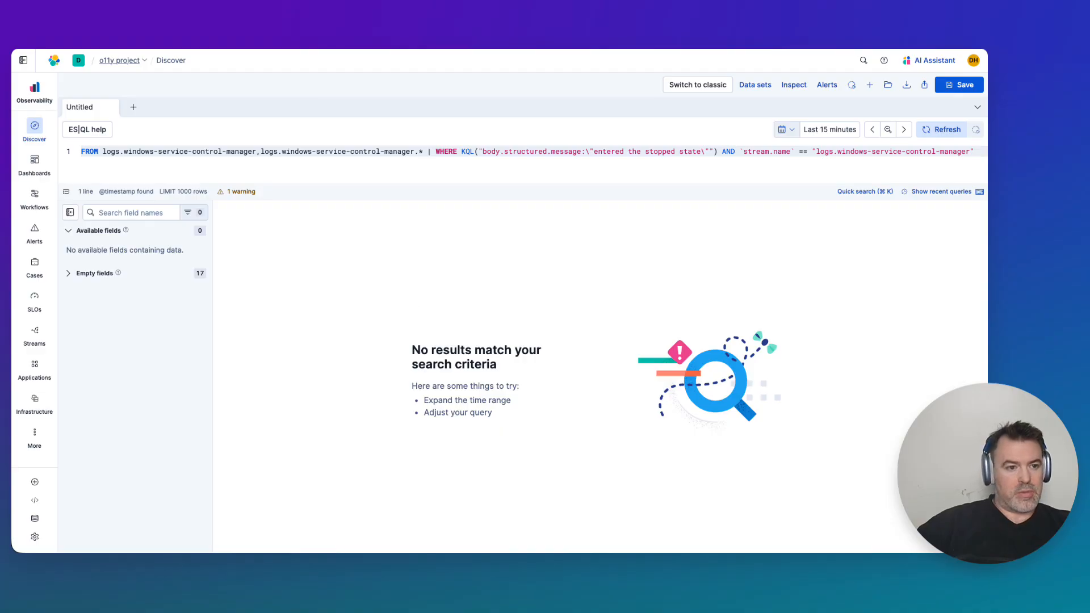
{"action": "left_click", "coordinate": [24, 44]}
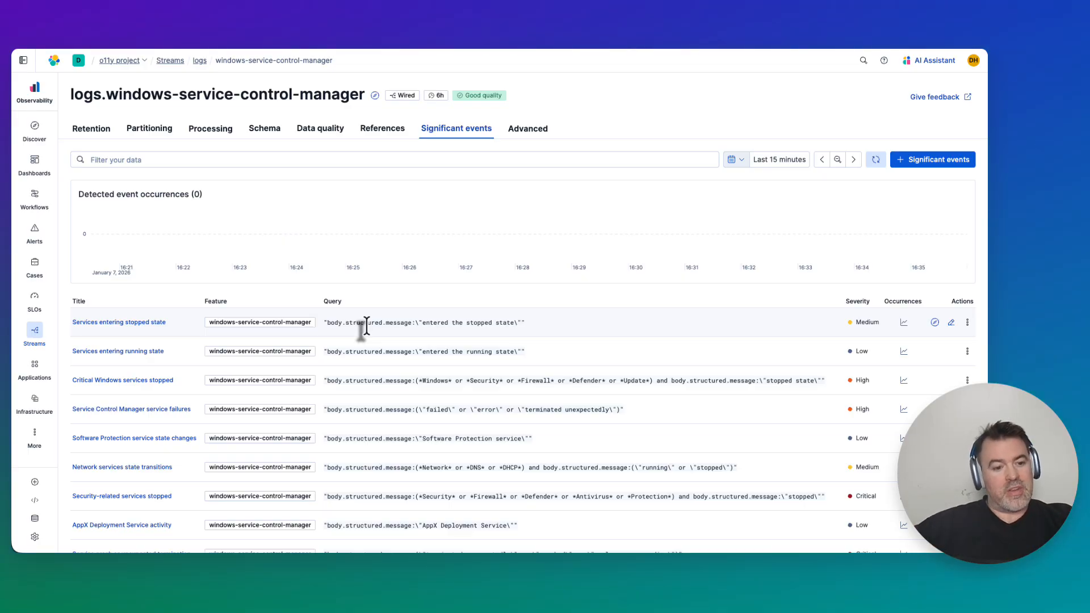
{"action": "scroll", "coordinate": [366, 325], "scroll_direction": "down", "scroll_amount": 3}
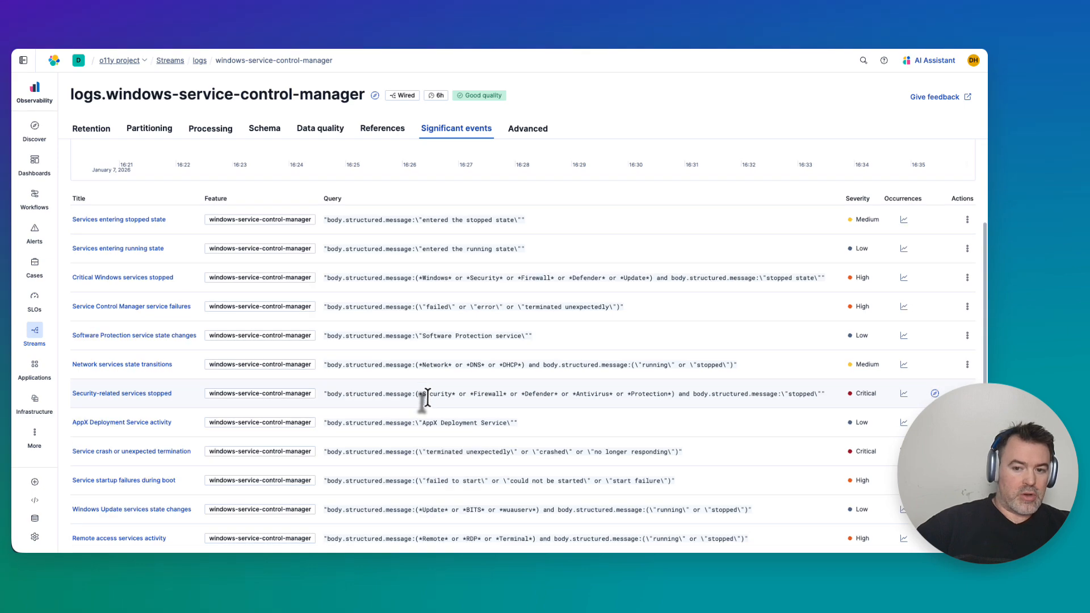
{"action": "scroll", "coordinate": [427, 396], "scroll_direction": "up", "scroll_amount": 3}
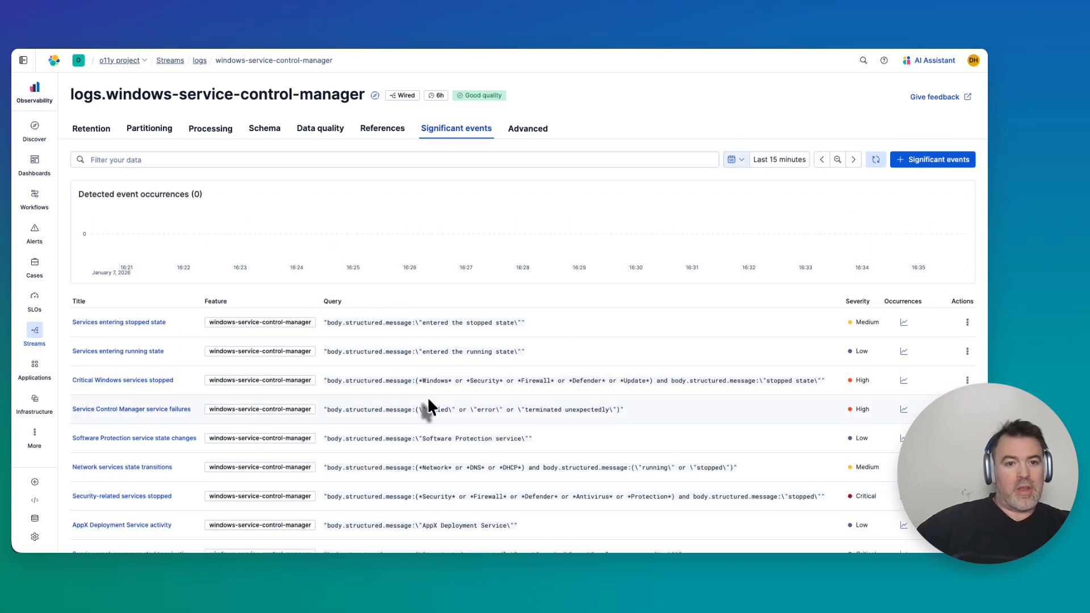